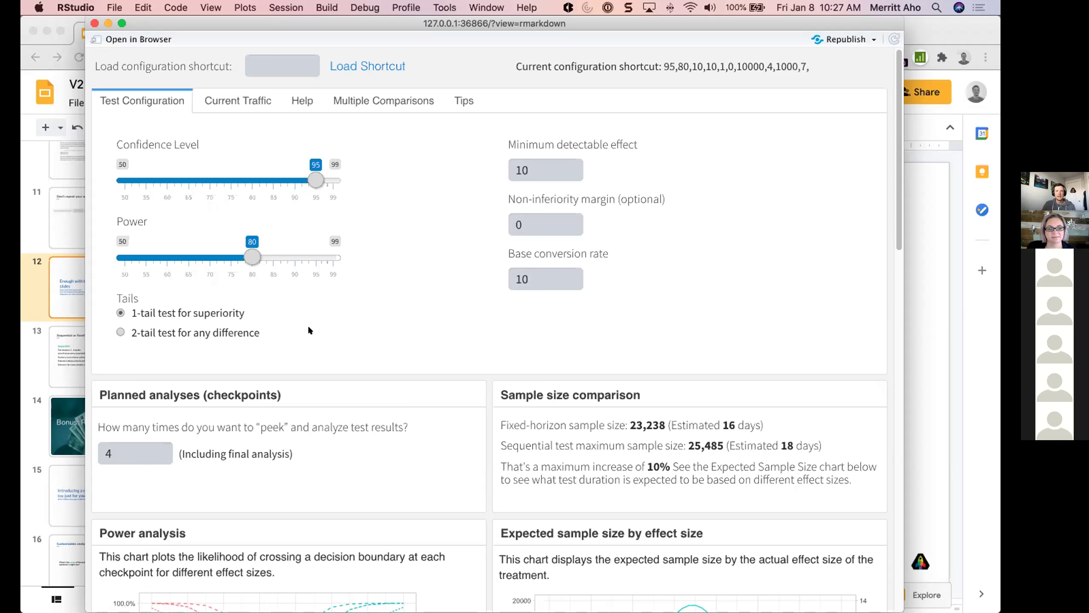
Step: Set the number of days covered by the current traffic volume to 30
left_click(230, 101)
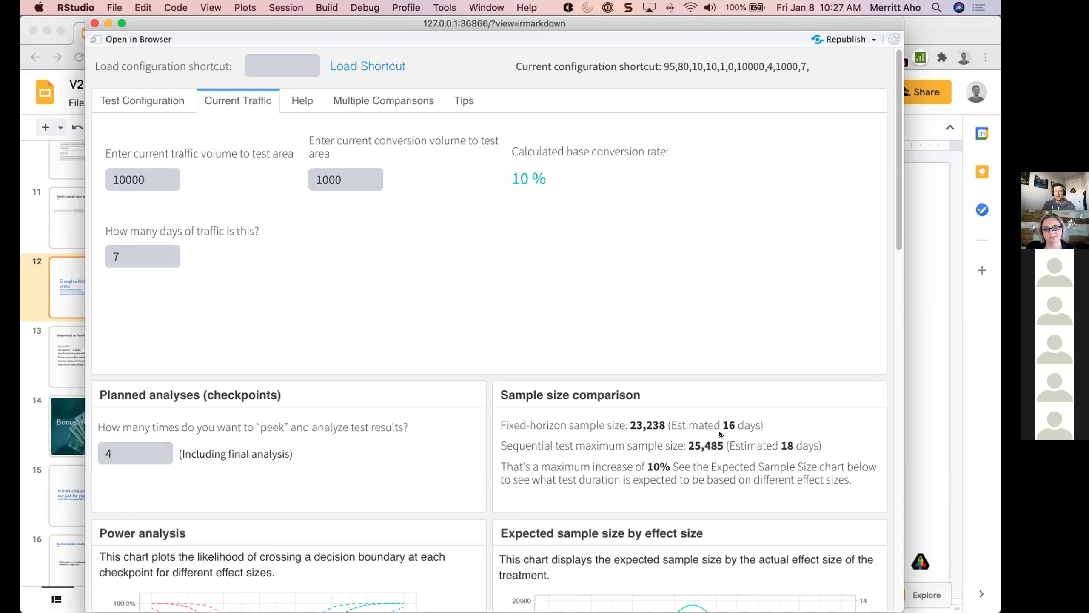
scroll(720, 438, "down", 5)
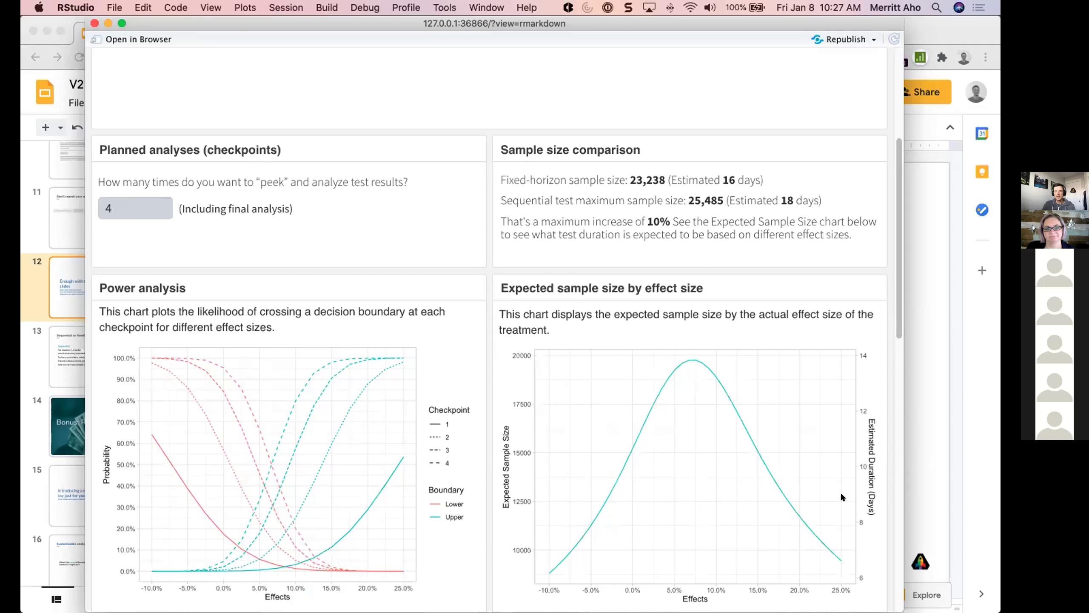
scroll(746, 440, "up", 5)
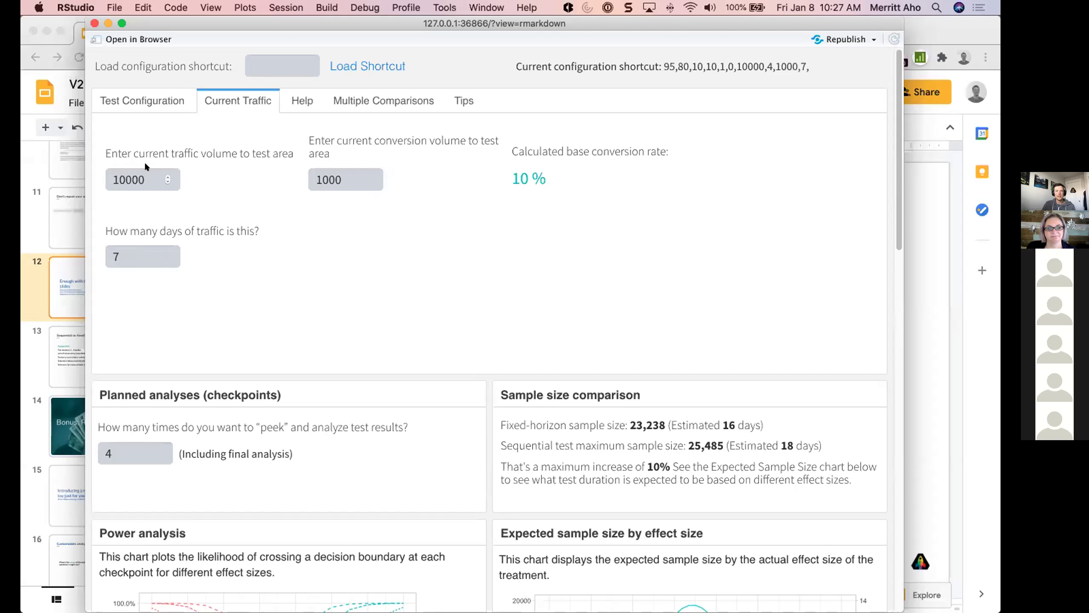
double_click(121, 176)
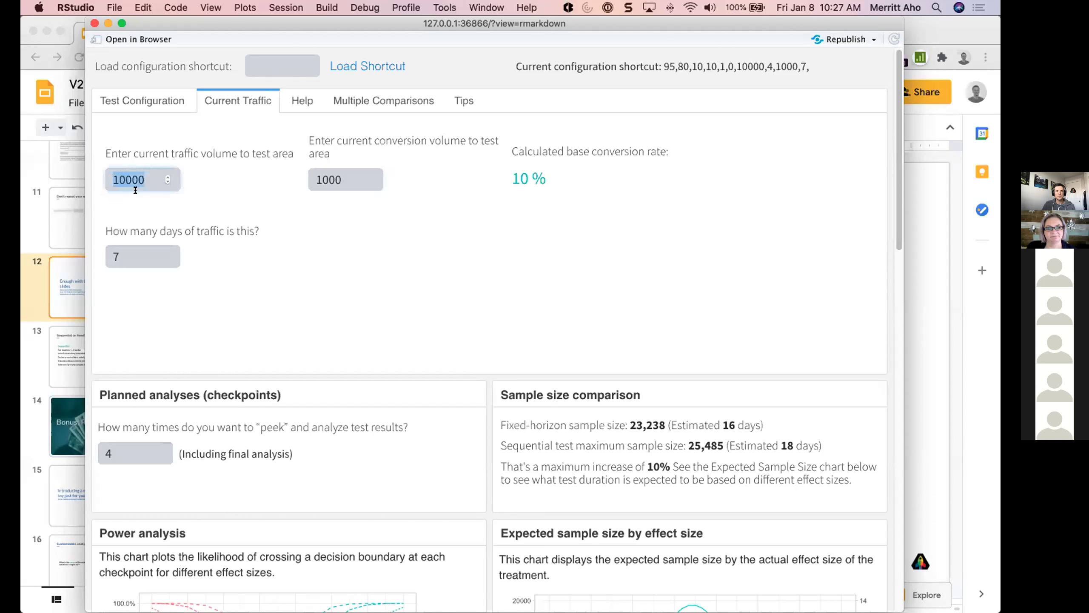
double_click(122, 254)
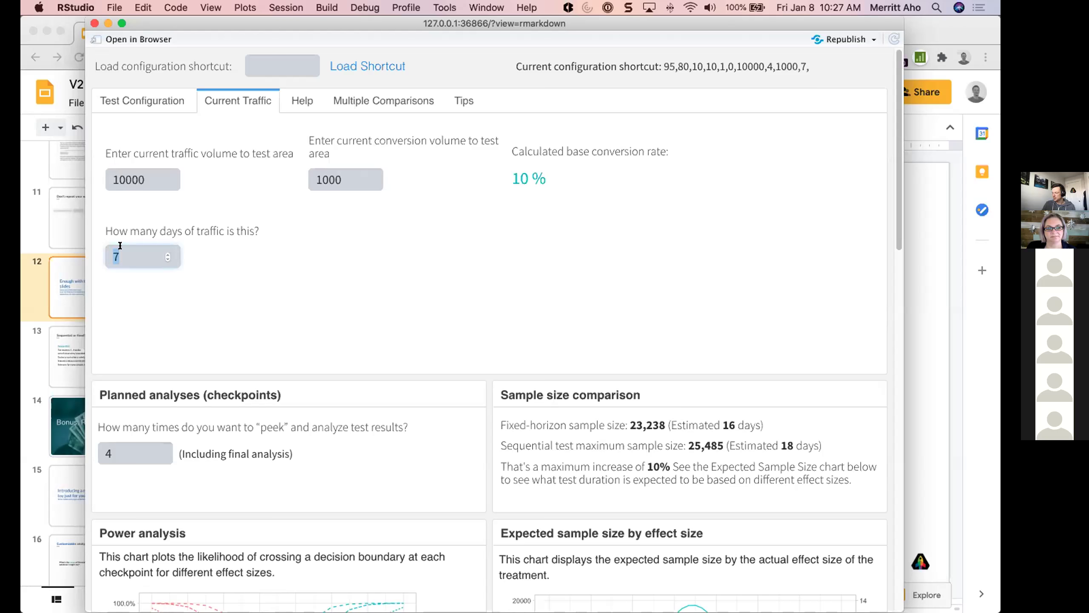
type("30")
left_click(440, 302)
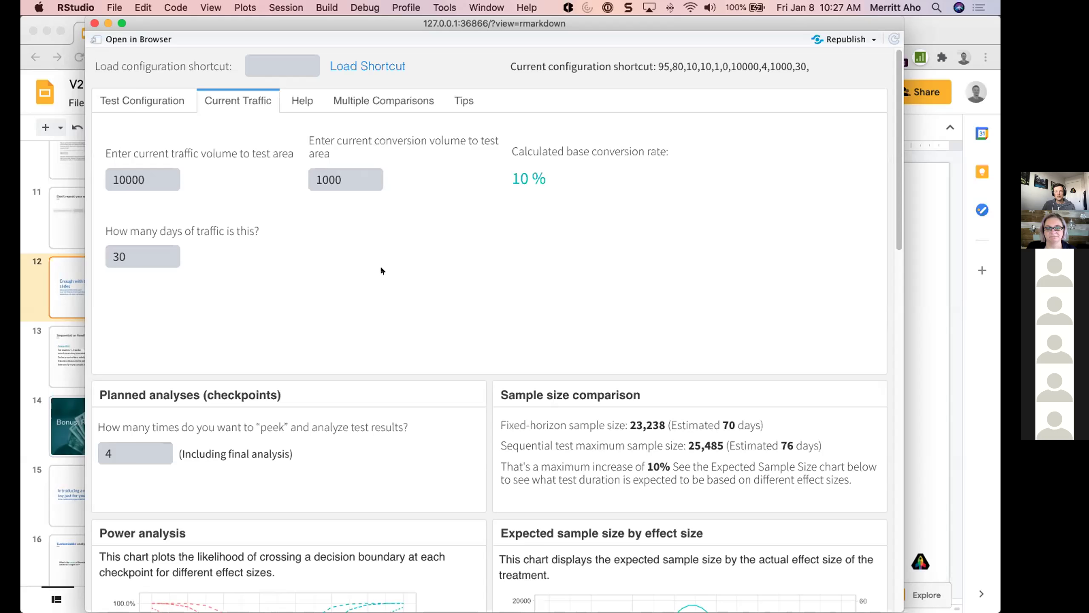
Step: View the help definitions and try 1, 2 and finally 3 additional variants or metrics for the multiple comparisons adjustment
left_click(292, 99)
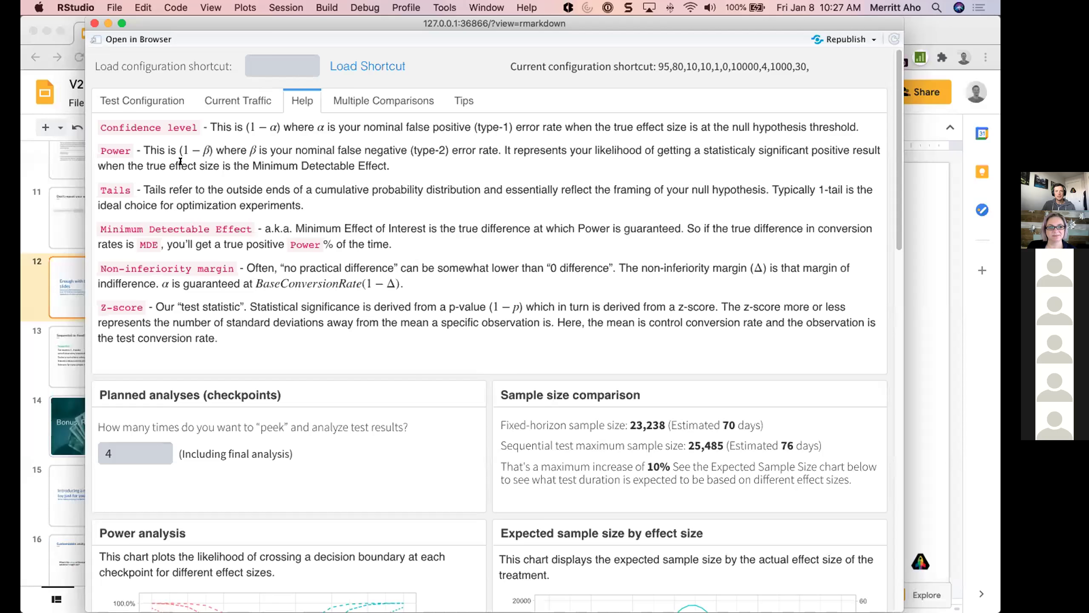
left_click(385, 98)
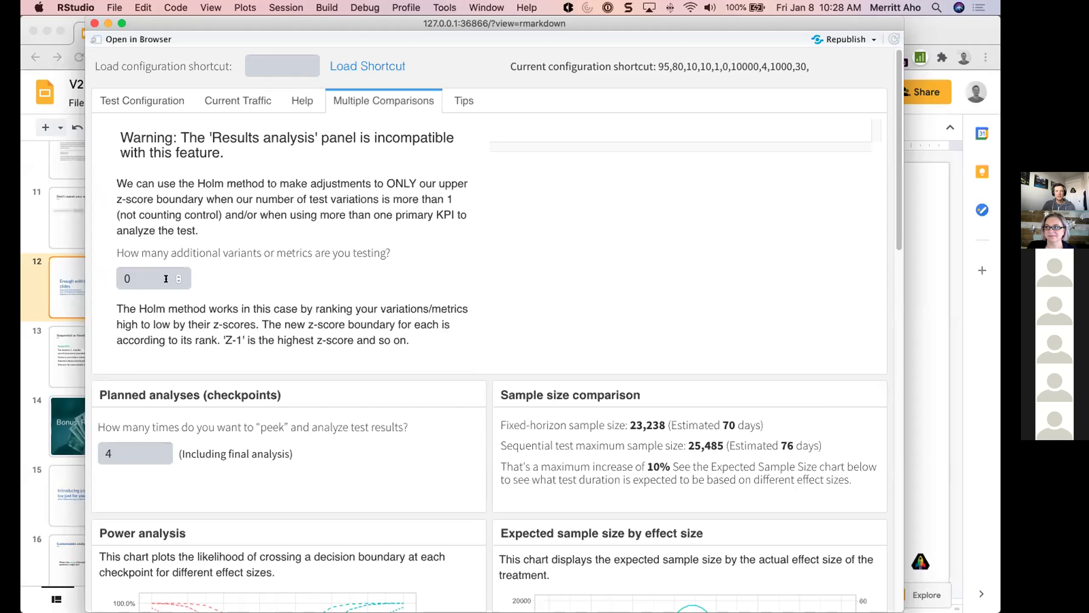
left_click(152, 269)
key("BackSpace")
type("1")
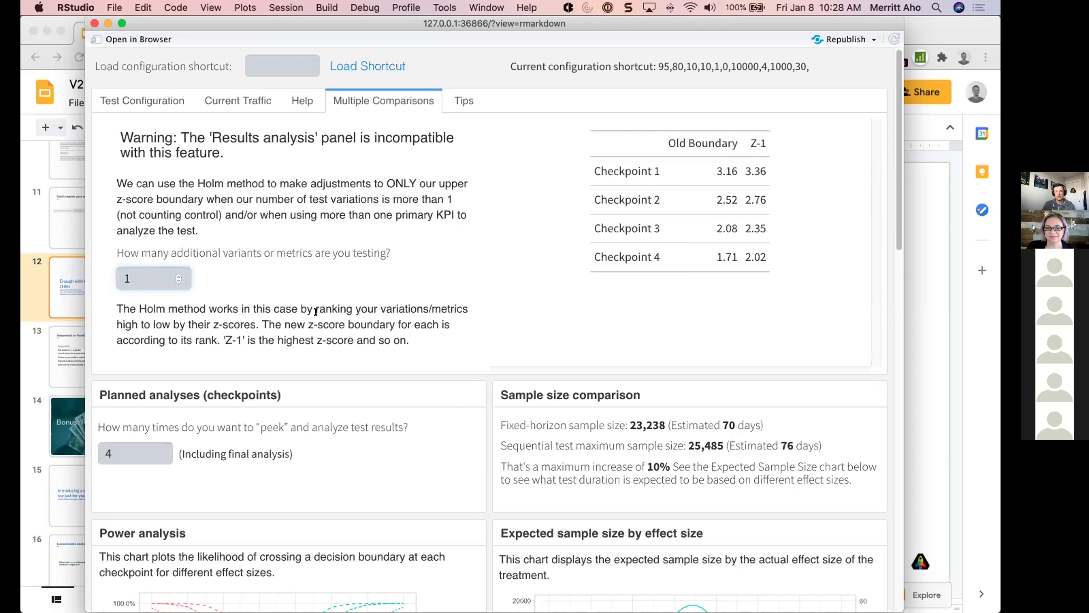
key("BackSpace")
type("2")
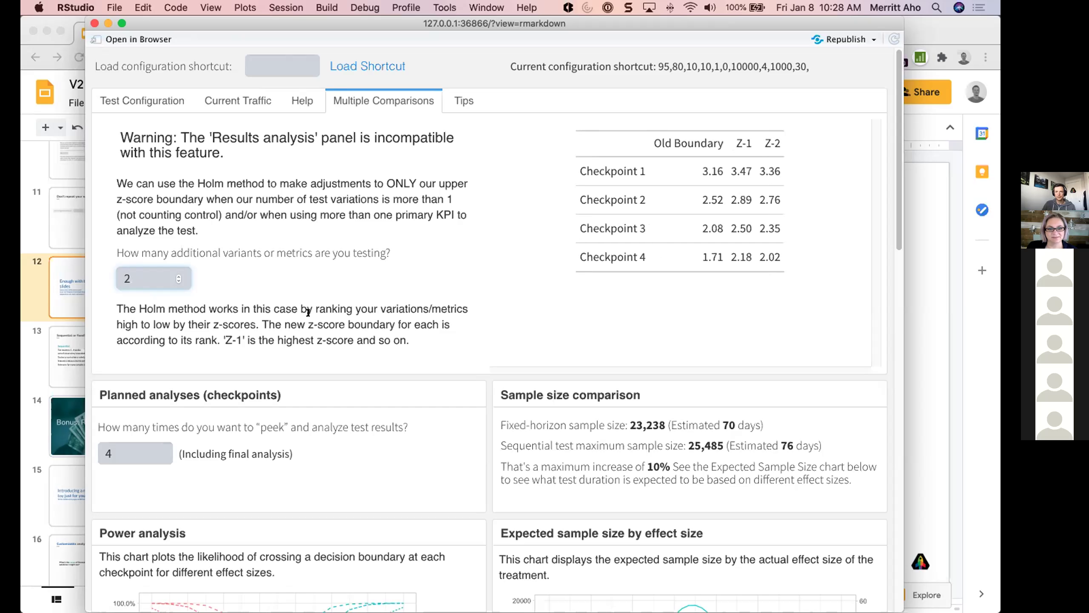
key("BackSpace")
type("1")
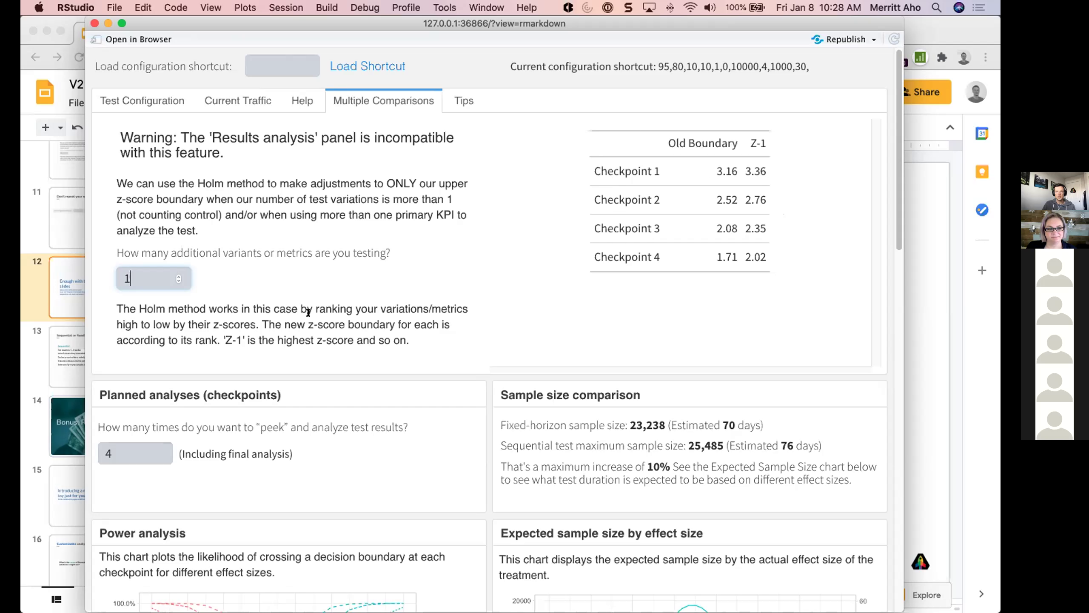
key("Up")
key("Up")
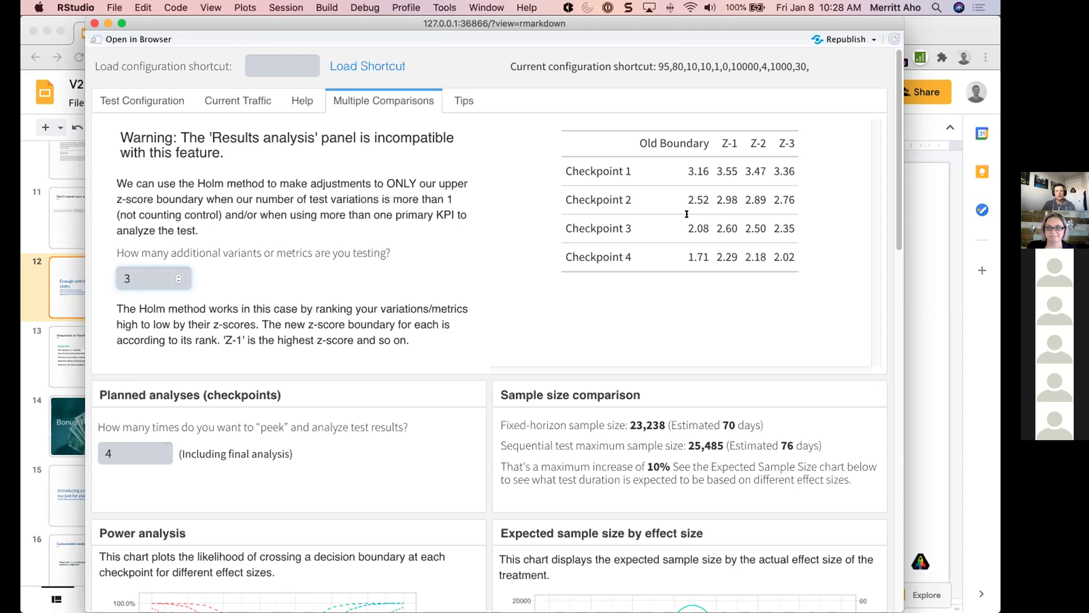
Step: Read through the sequential testing tips and return to the test configuration settings
left_click(460, 100)
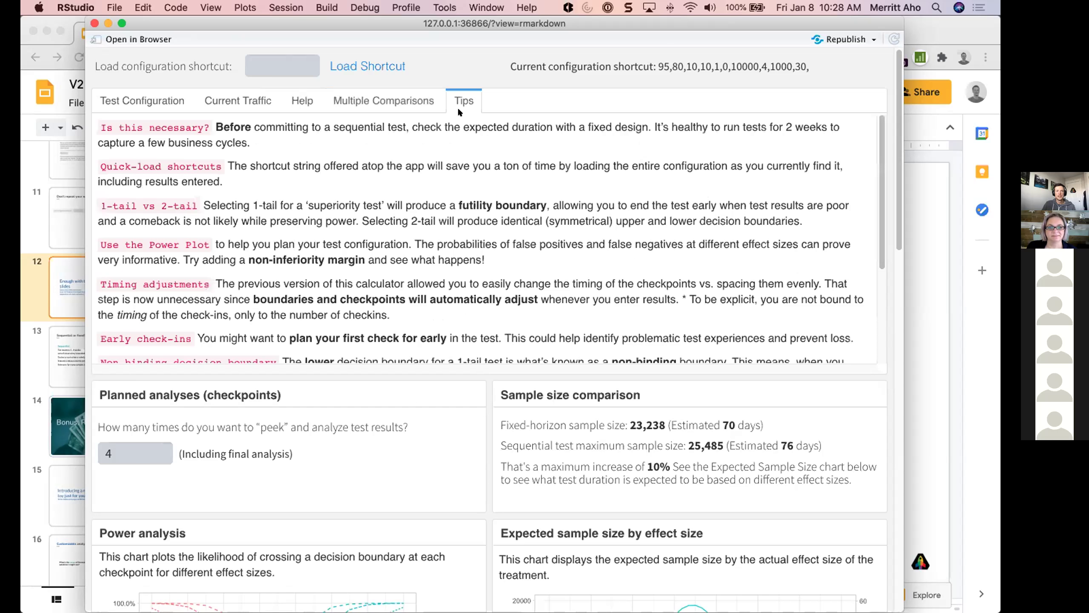
scroll(481, 259, "down", 5)
scroll(478, 265, "up", 4)
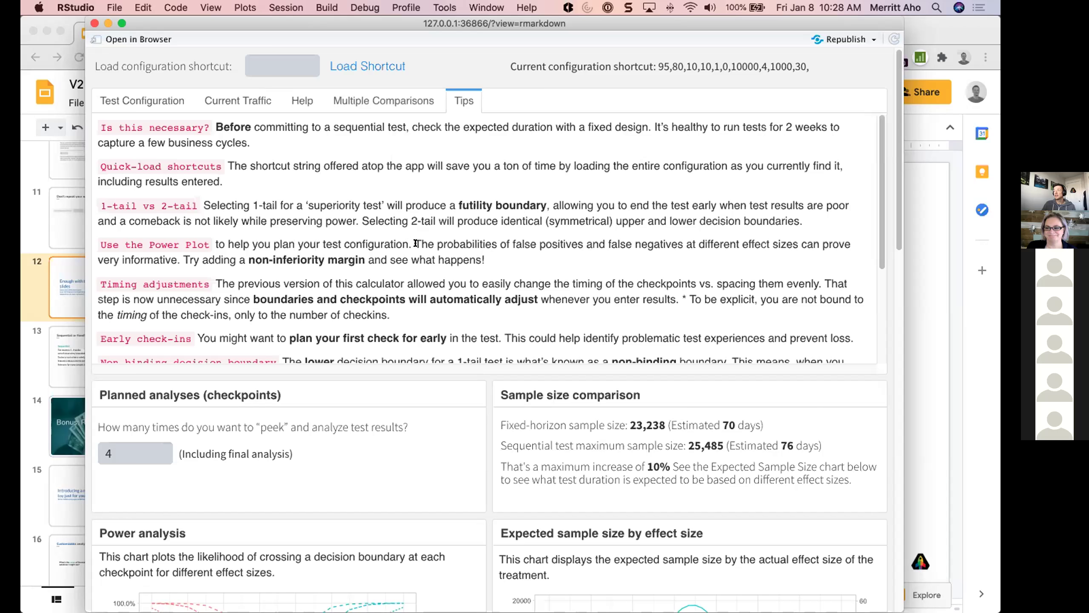
scroll(378, 250, "down", 6)
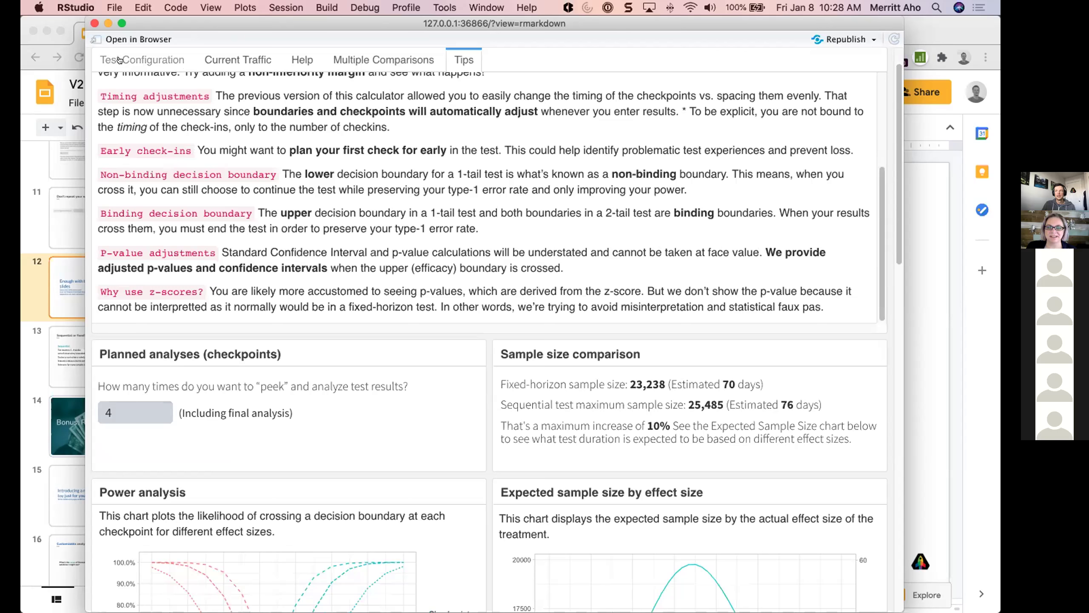
left_click(123, 59)
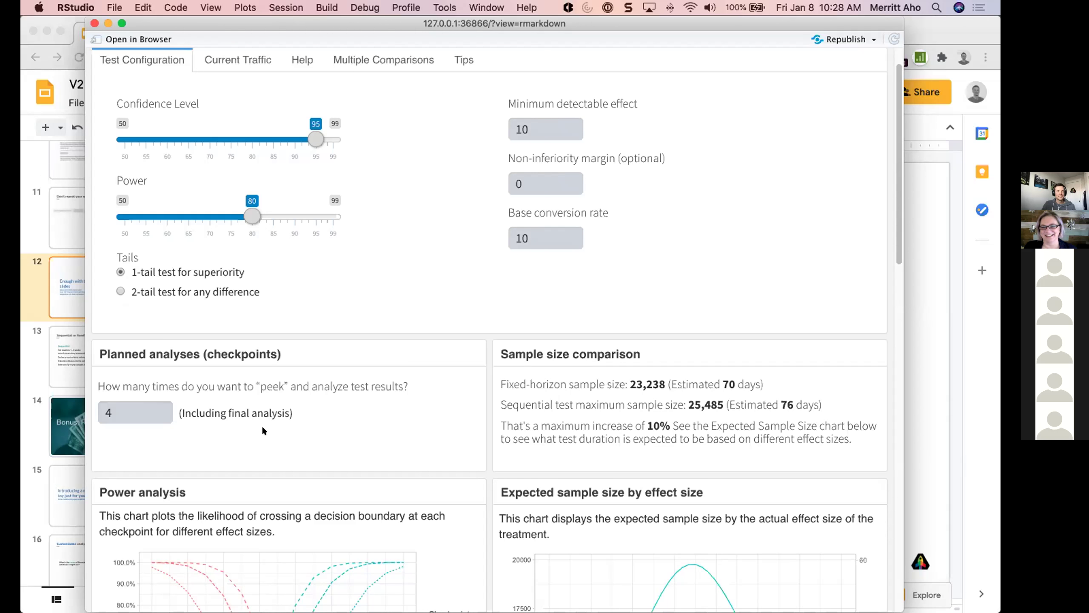
Step: Try 2, 5 and 3 planned analyses to compare the power and sample size charts, and set the count back to 4
scroll(252, 423, "down", 3)
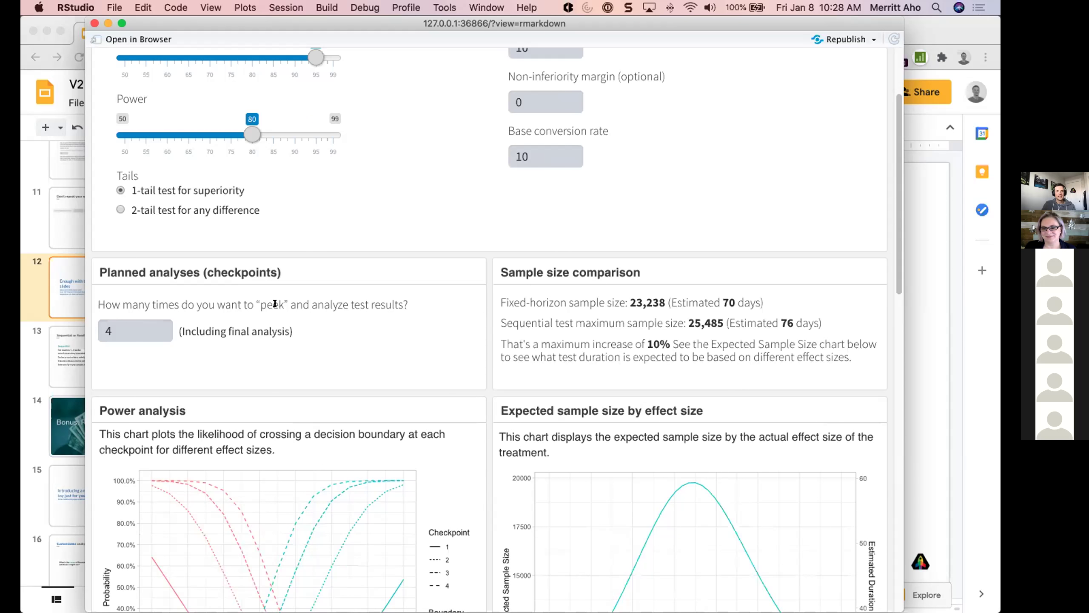
left_click(124, 324)
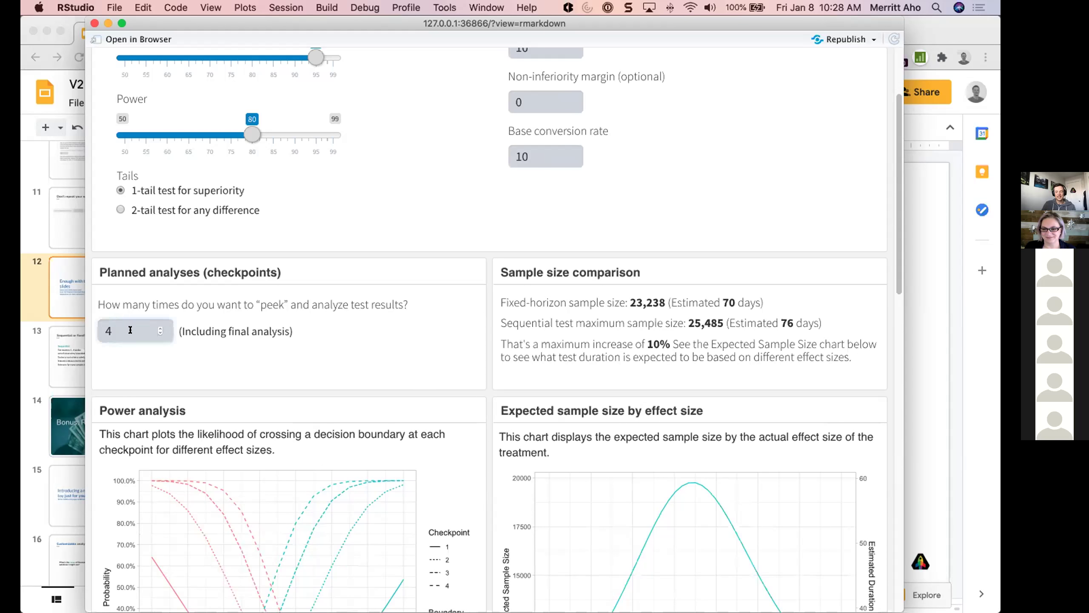
key("BackSpace")
type("2")
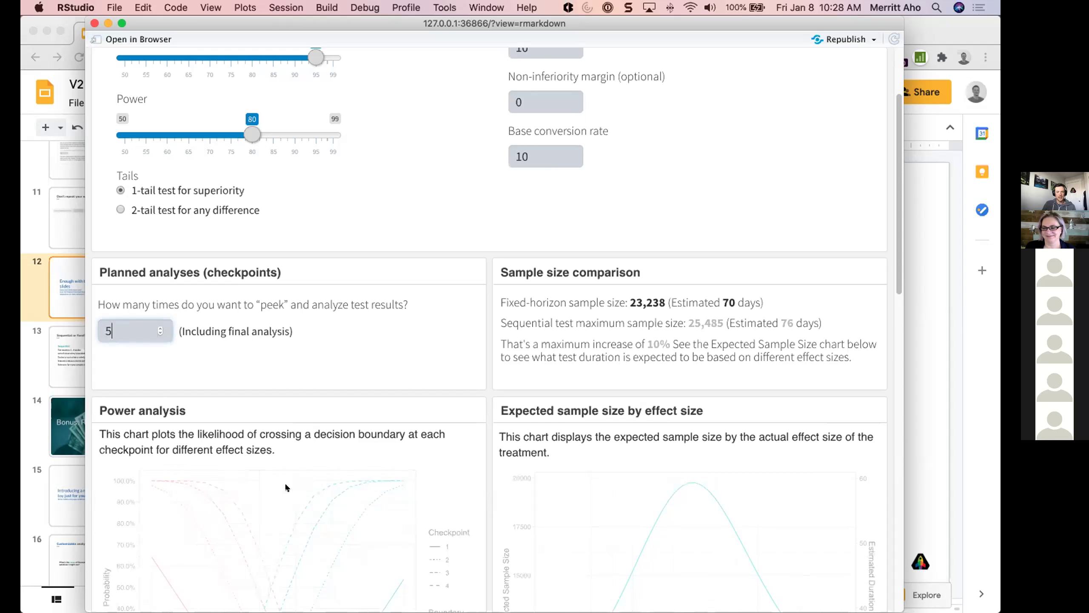
scroll(275, 520, "down", 3)
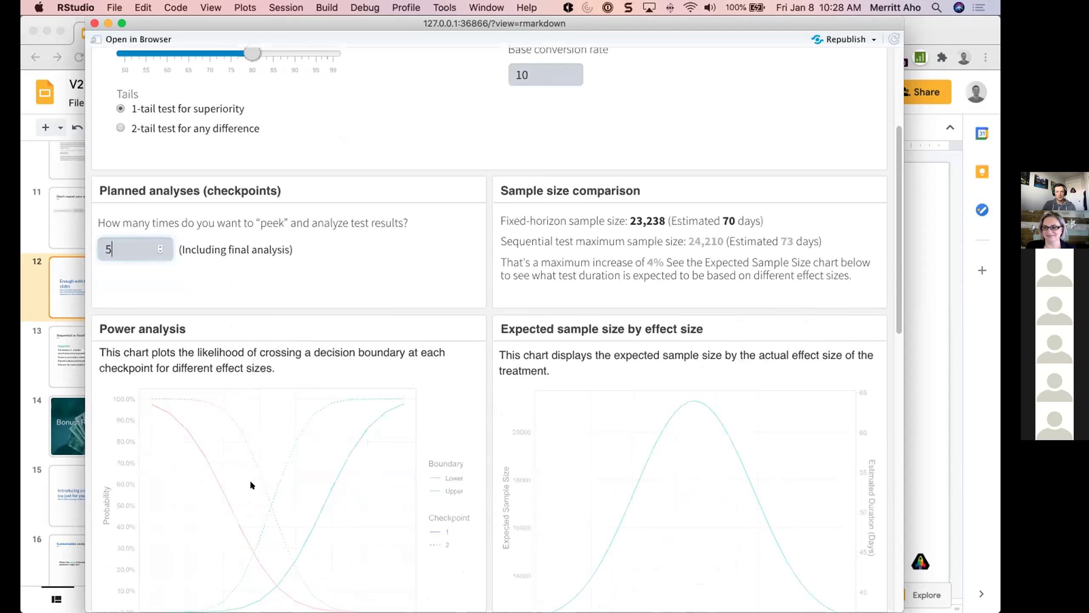
scroll(295, 520, "down", 3)
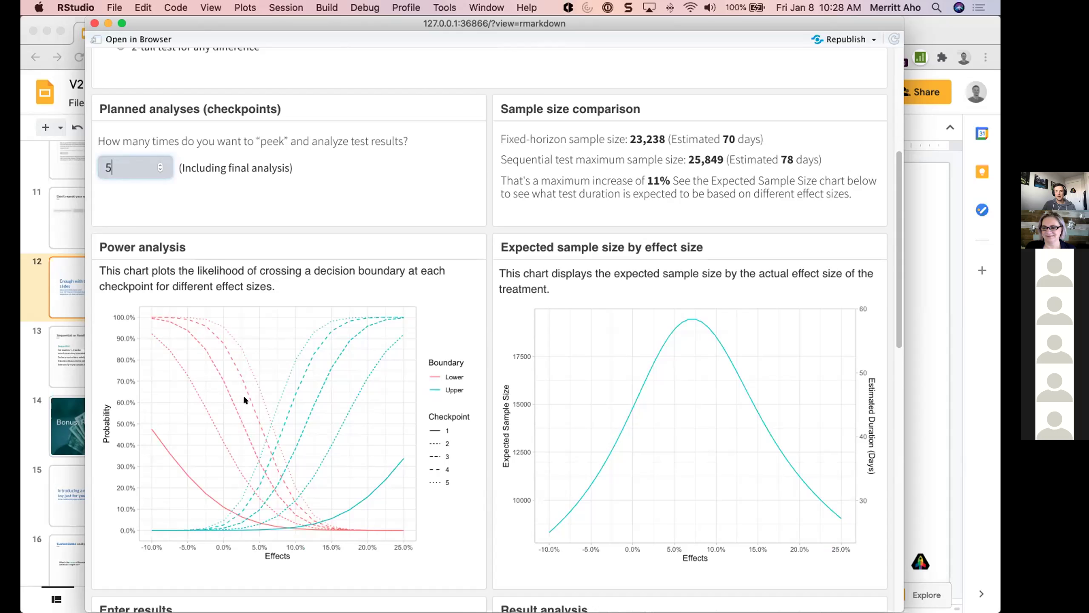
scroll(120, 169, "down", 2)
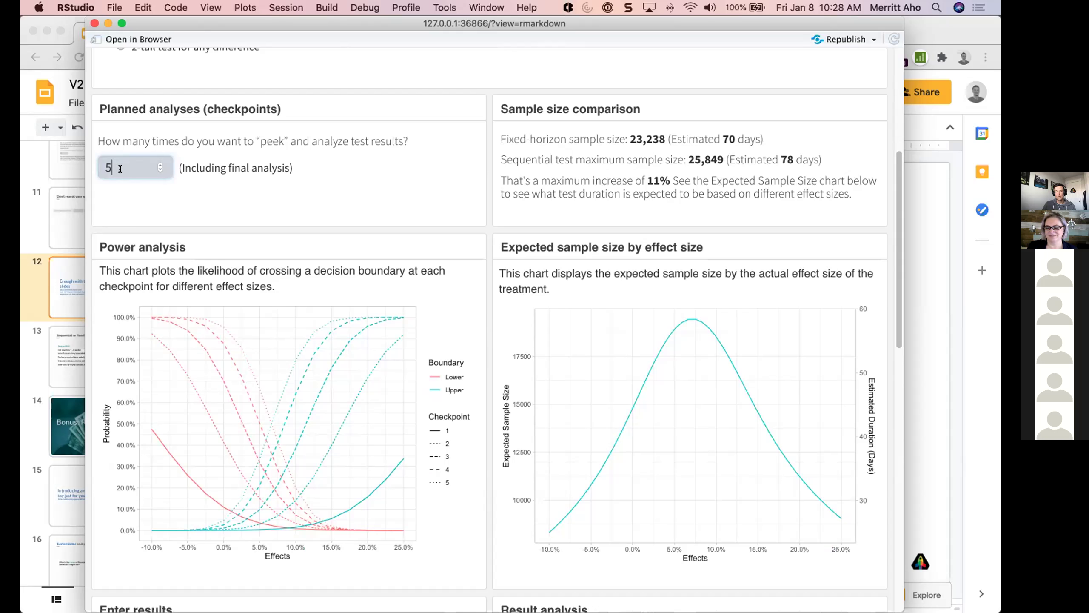
scroll(122, 175, "up", 2)
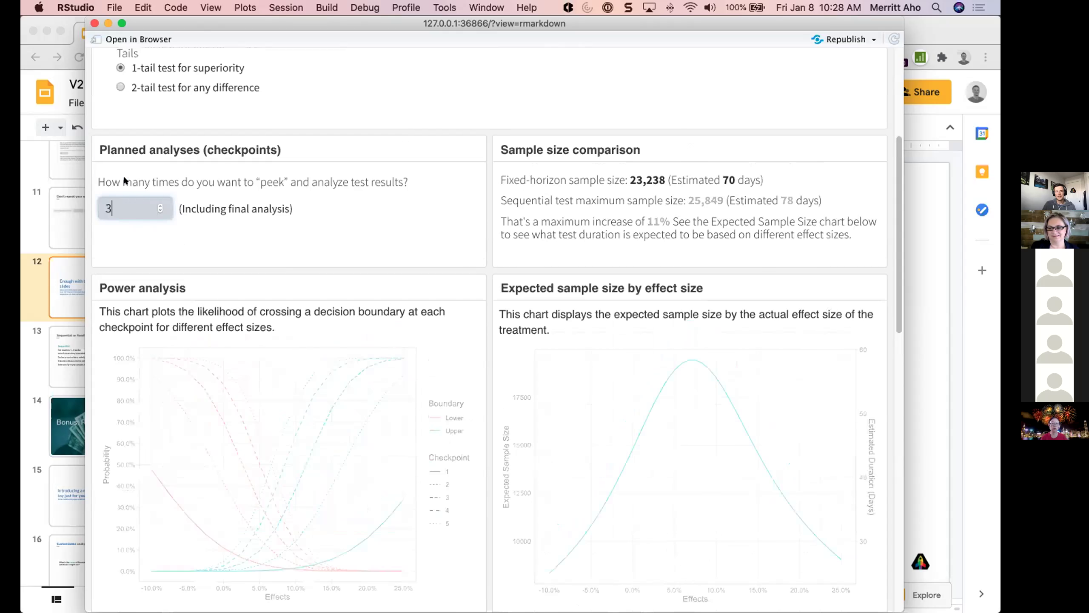
scroll(126, 206, "up", 1)
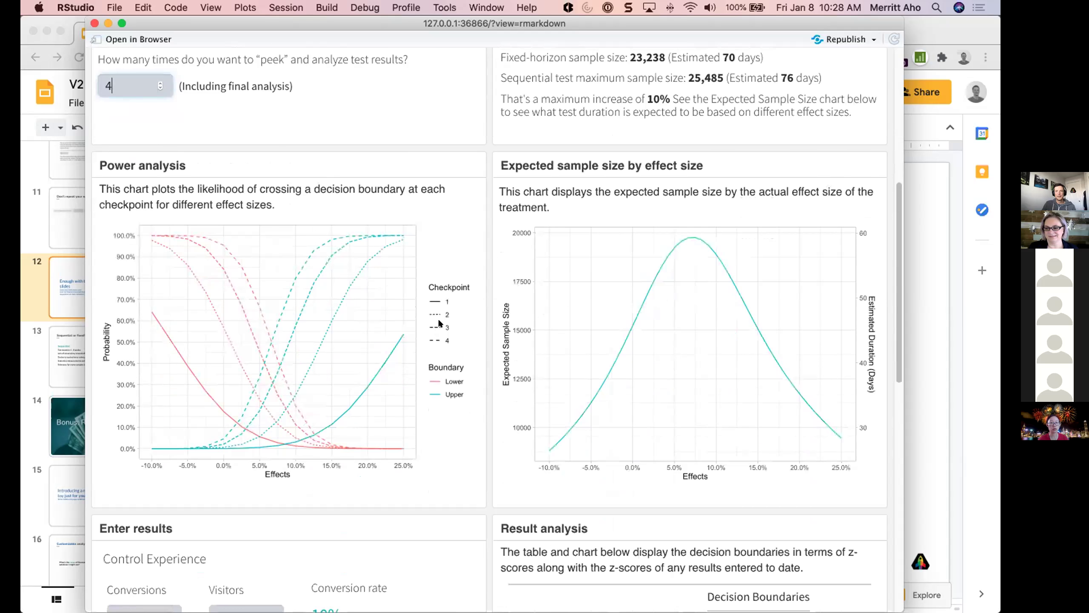
Step: Add the prefilled results, 100 of 1000 for control and 110 of 1000 for test, to the analysis as Analysis #1
scroll(439, 323, "down", 15)
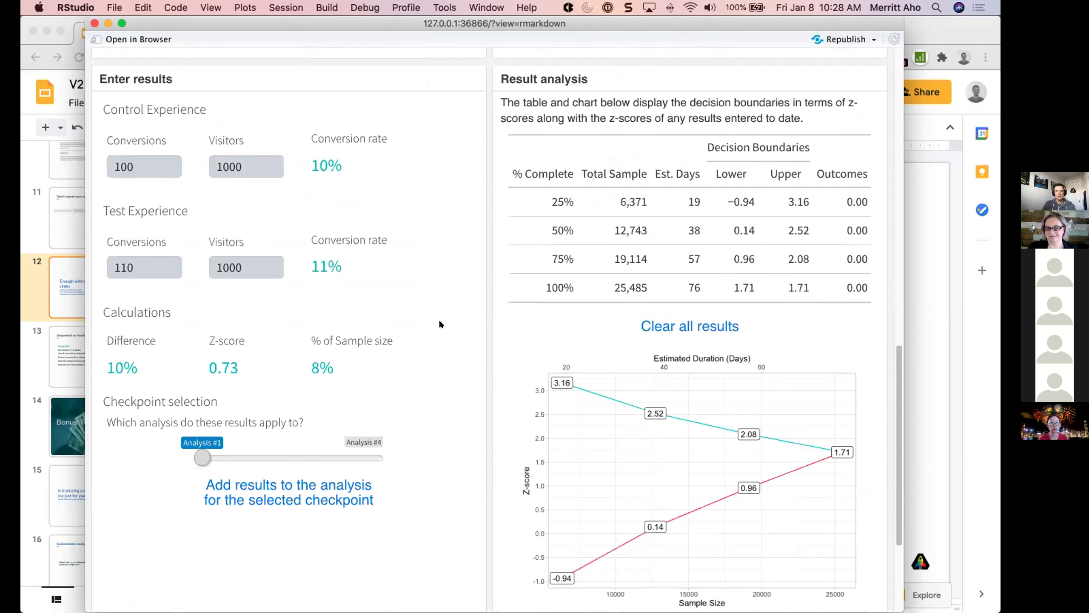
scroll(440, 323, "up", 4)
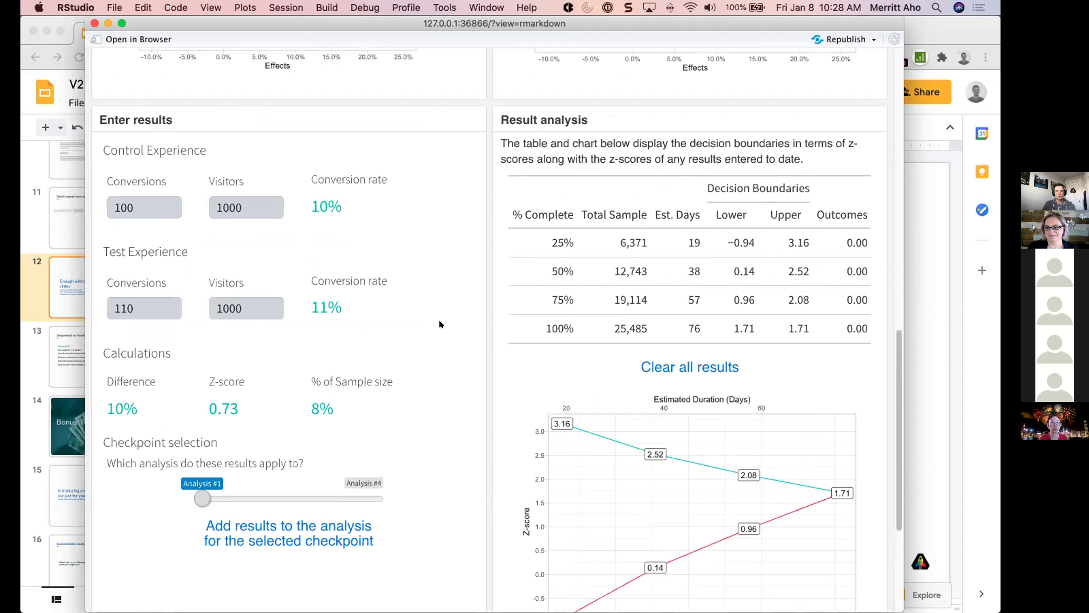
scroll(438, 324, "down", 1)
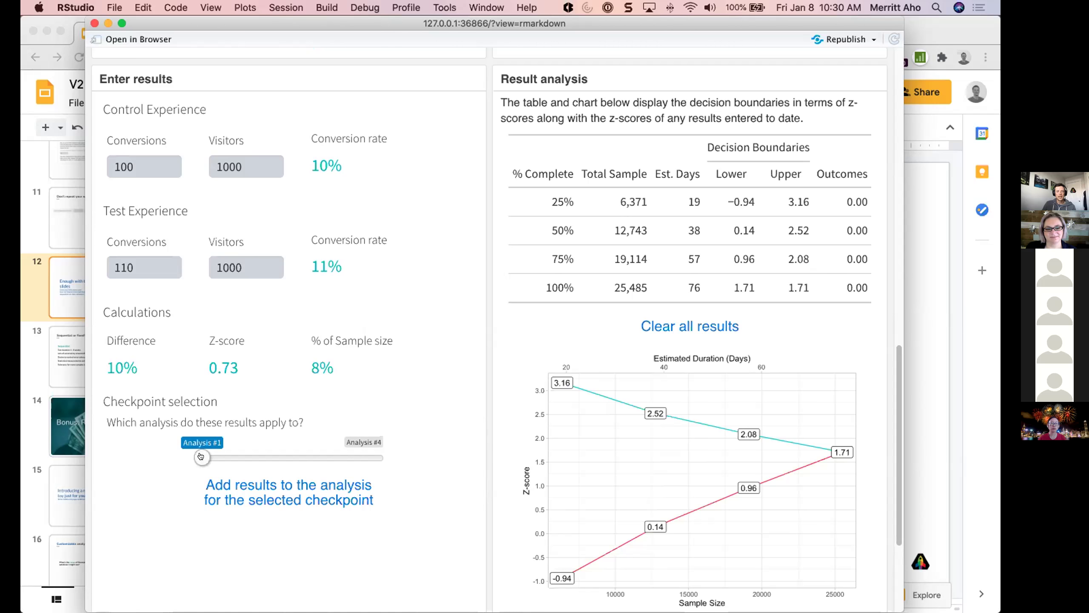
mouse_move(195, 456)
left_mouse_down()
mouse_move(377, 457)
mouse_move(201, 457)
left_mouse_up()
left_click(268, 489)
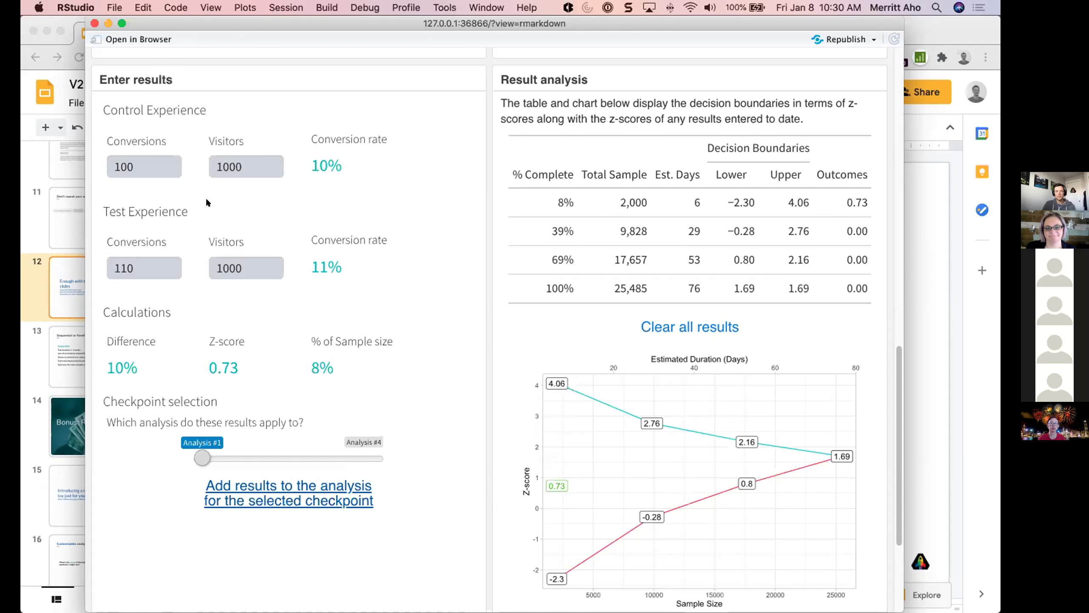
Step: Enter 200 conversions and 2000 visitors for the control experience
double_click(130, 165)
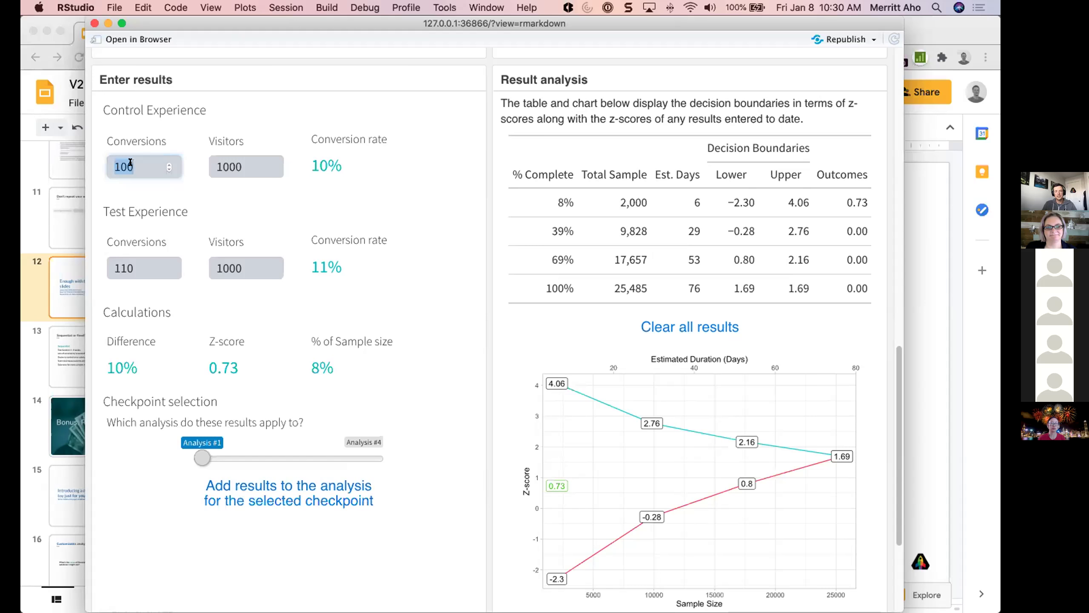
type("200")
key("Tab")
type("10")
key("BackSpace")
key("BackSpace")
type("2000")
key("Tab")
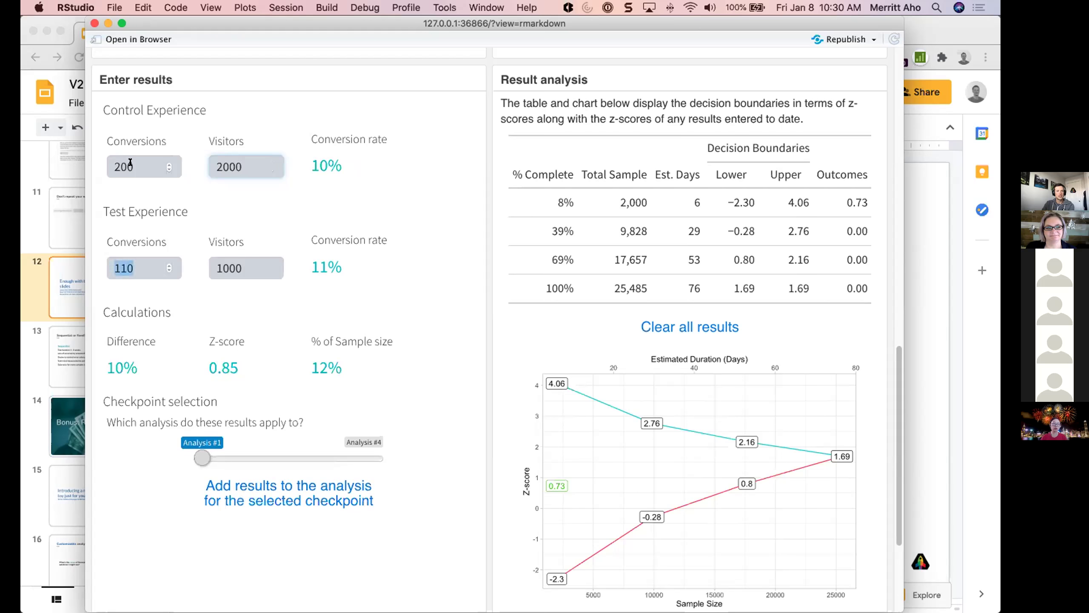
Step: Enter 230 conversions and 2000 visitors for the test experience and add the results to the analysis as Analysis #2
type("223")
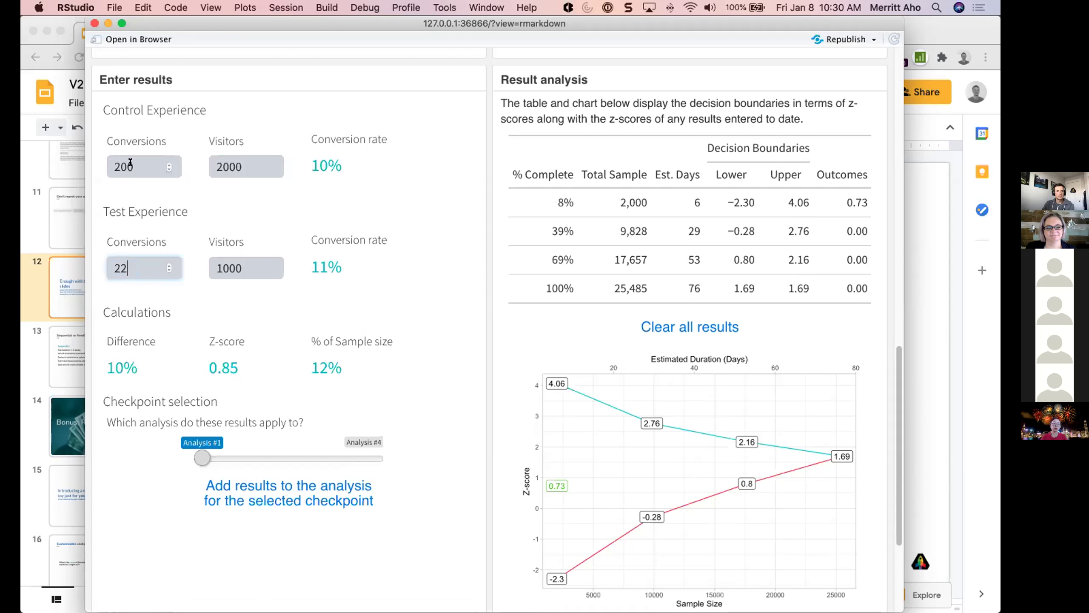
key("BackSpace")
key("BackSpace")
type("30")
key("Tab")
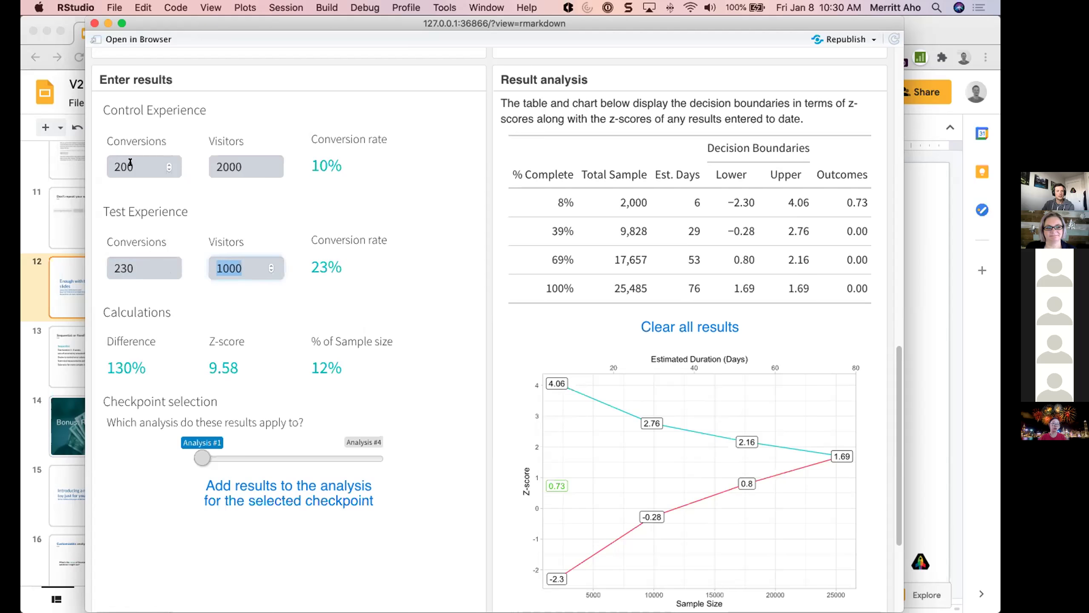
type("2000")
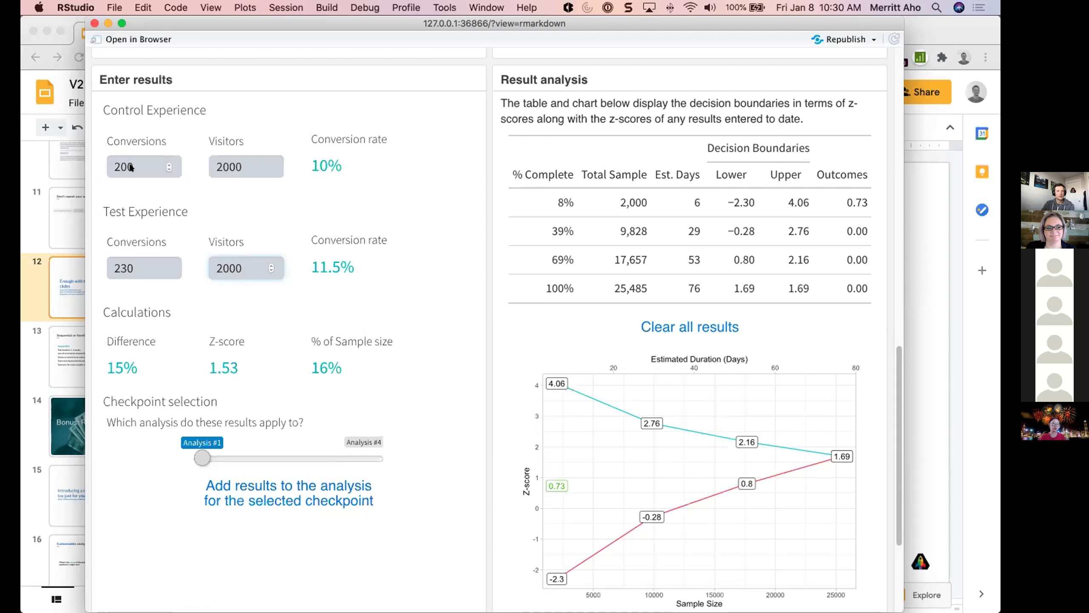
left_click_drag(200, 457, 235, 467)
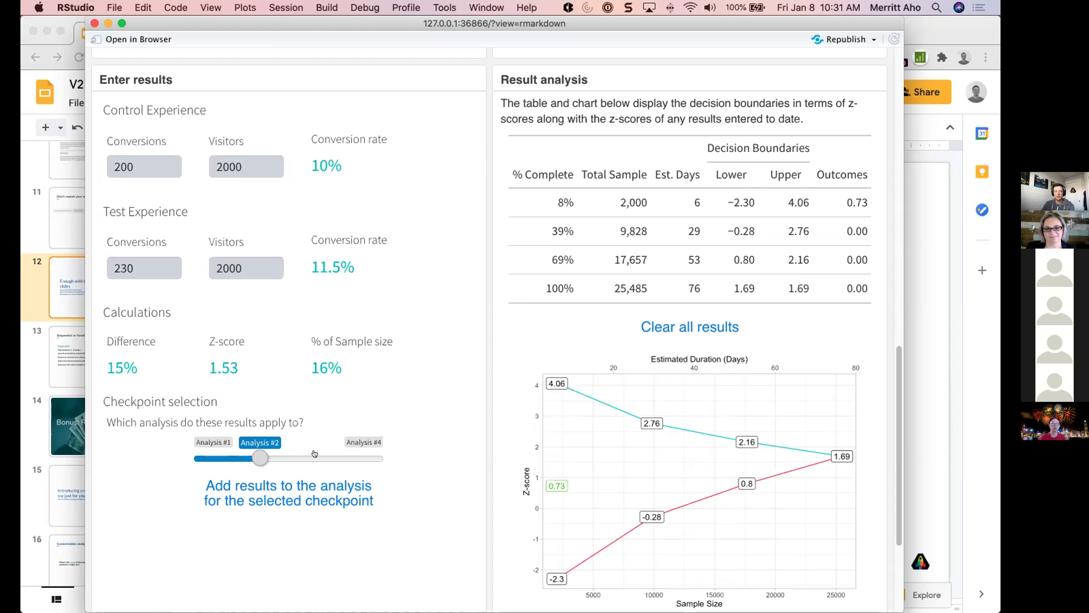
left_click(302, 487)
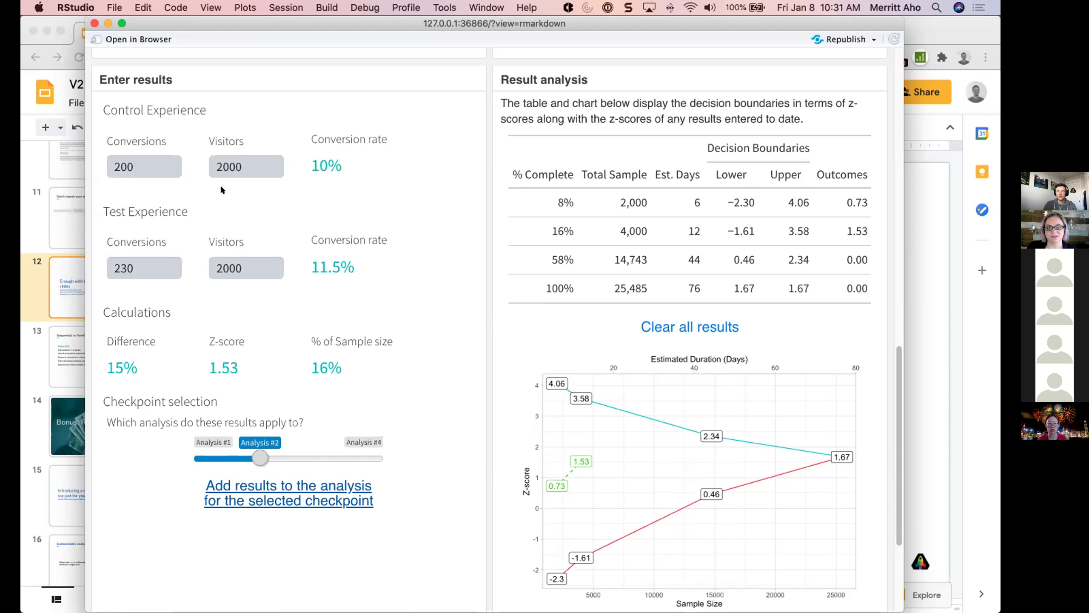
Step: Enter 800 conversions and 8000 visitors for the control experience
double_click(230, 161)
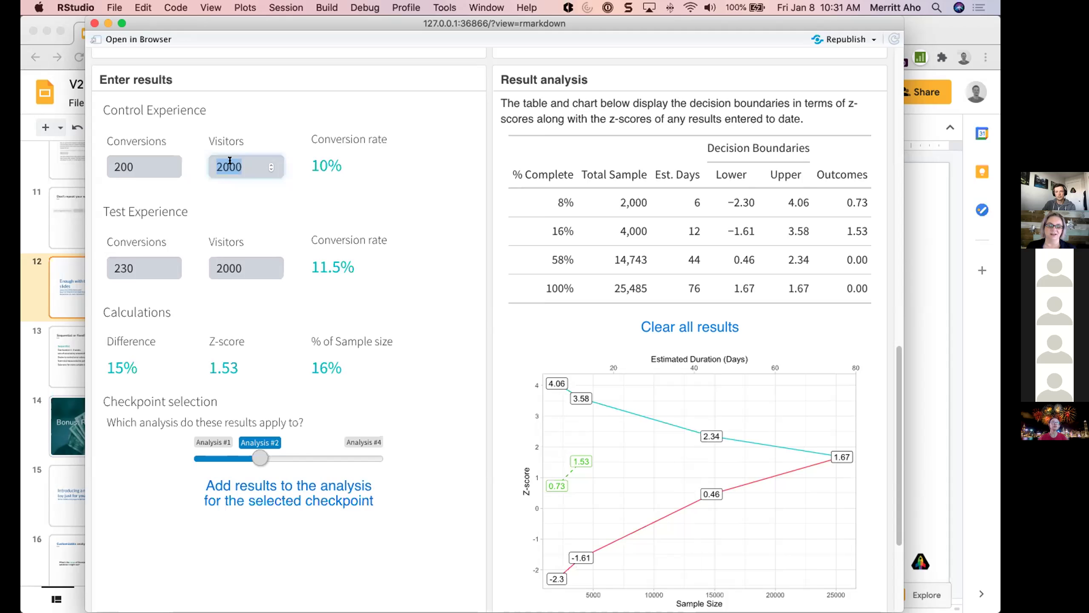
type("8000")
key("shift+Tab")
type("800")
Step: Enter 890 conversions and 8000 visitors for the test experience and add the results to the analysis as Analysis #3
key("Tab")
key("Tab")
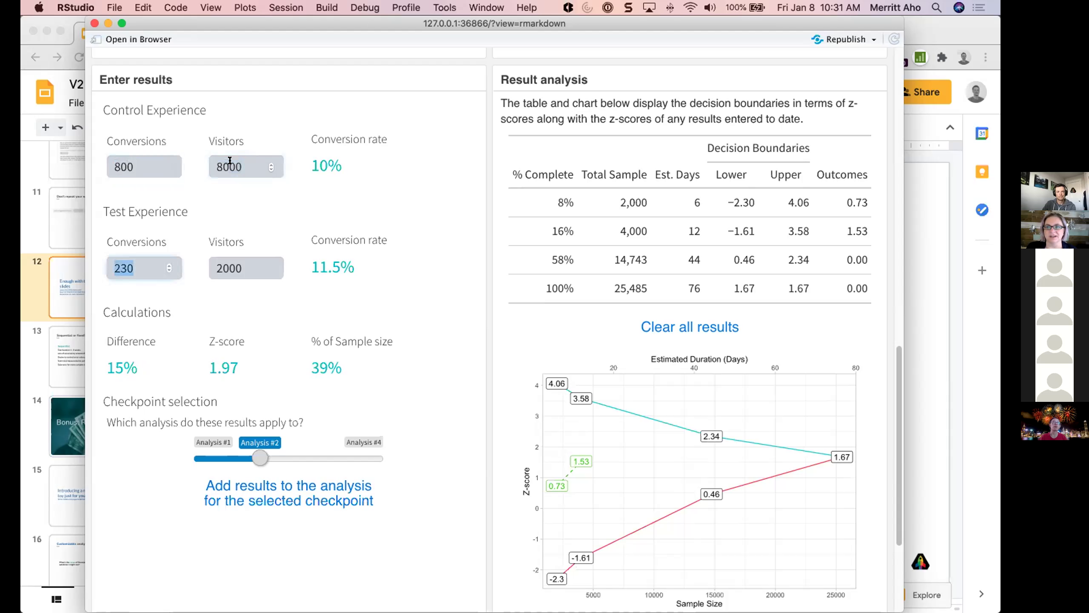
type("890")
key("Tab")
type("8000")
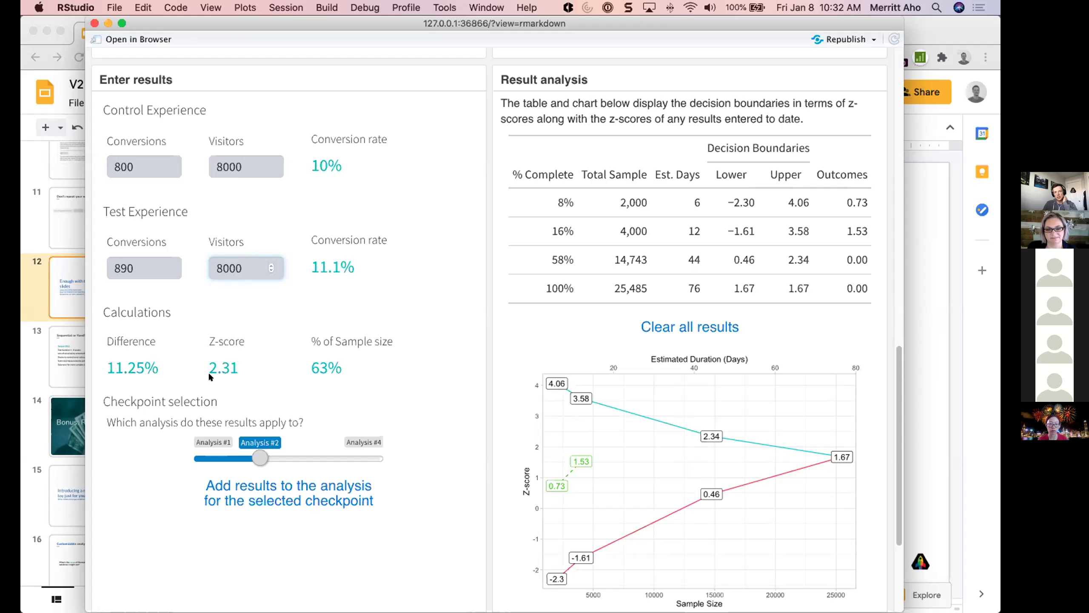
left_click(265, 450)
left_click(286, 450)
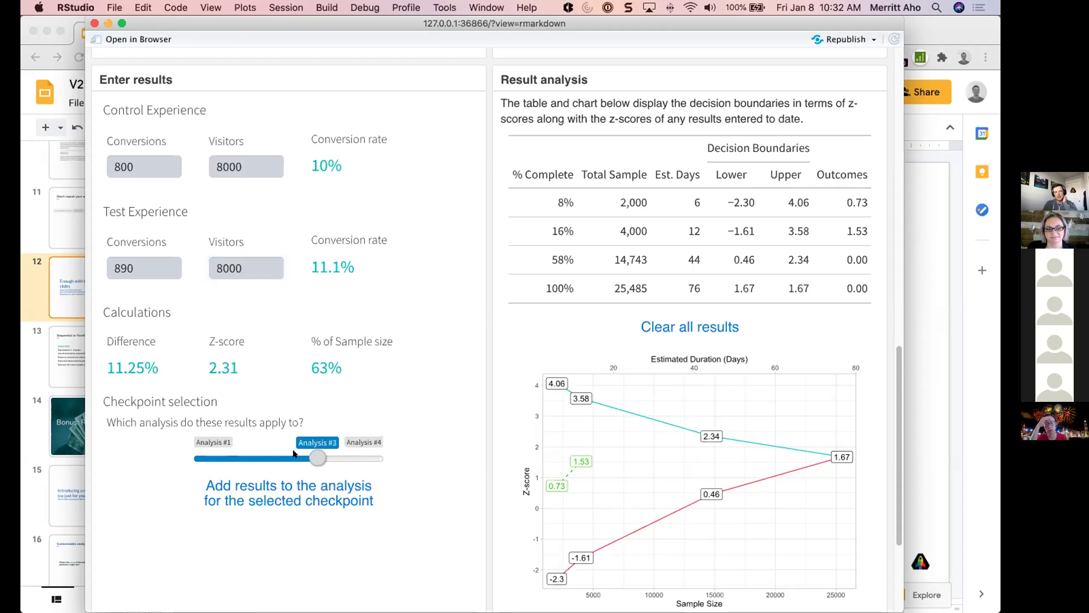
left_click(292, 487)
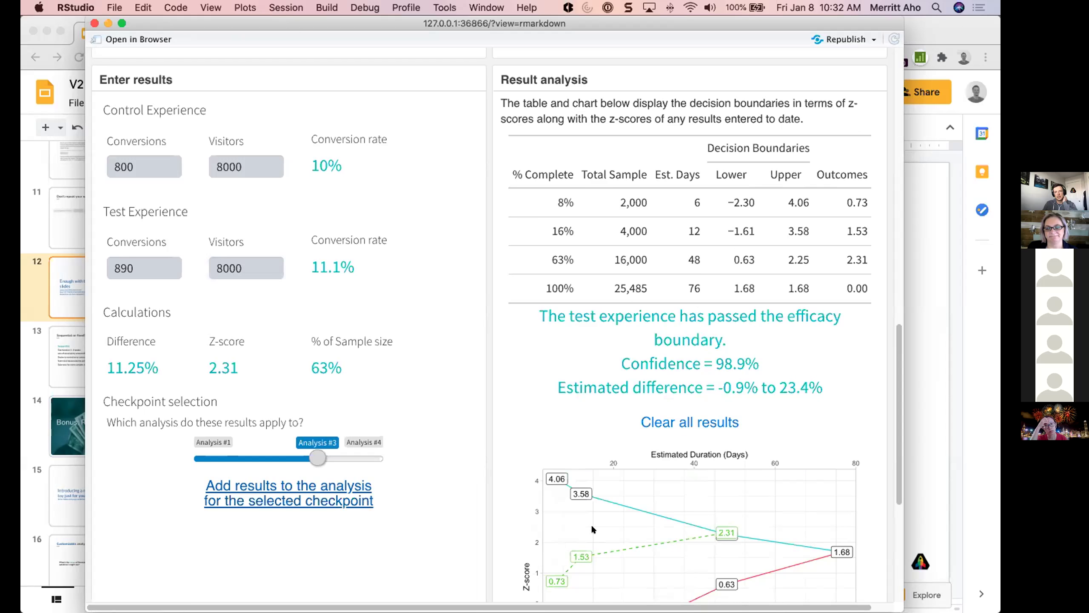
Step: Review the updated result analysis, and switch to the Google Slides deck to show slide 13, "Sequential or fixed?"
scroll(604, 461, "down", 3)
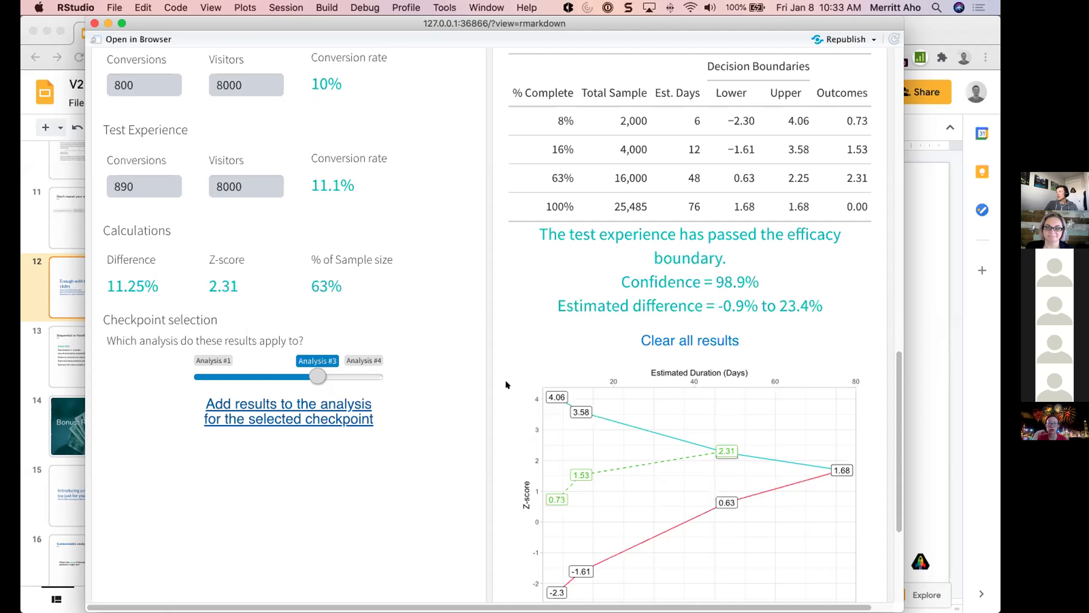
scroll(505, 379, "down", 5)
scroll(505, 379, "up", 7)
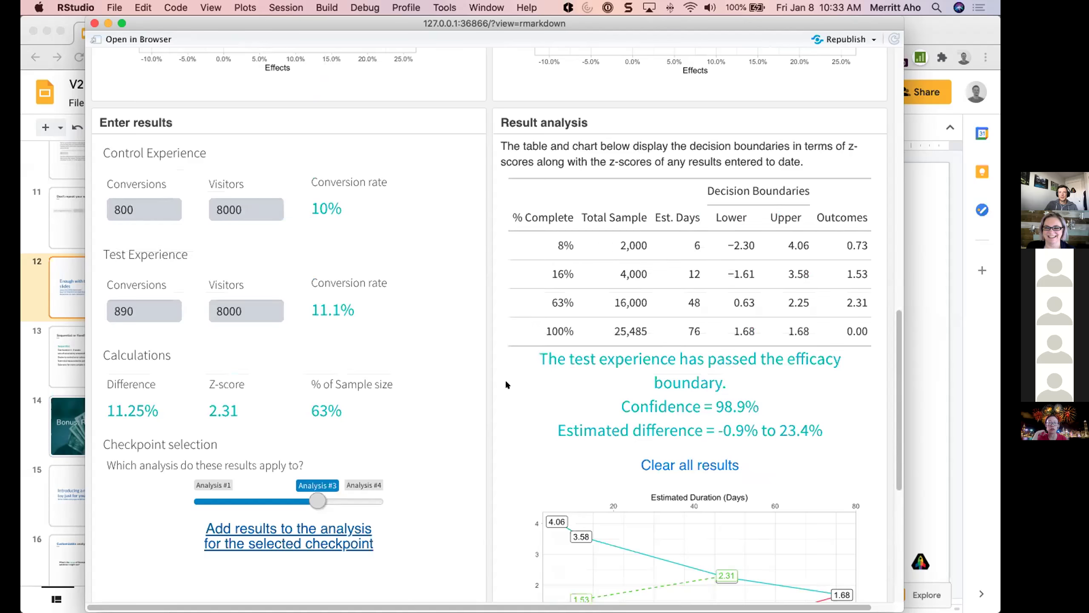
scroll(507, 384, "down", 2)
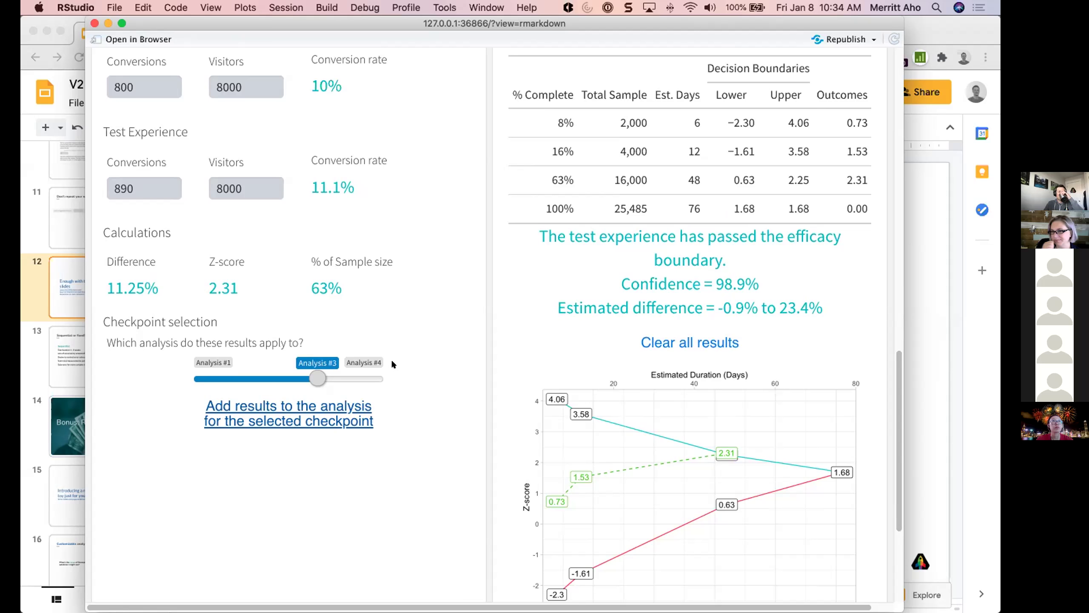
left_click(68, 362)
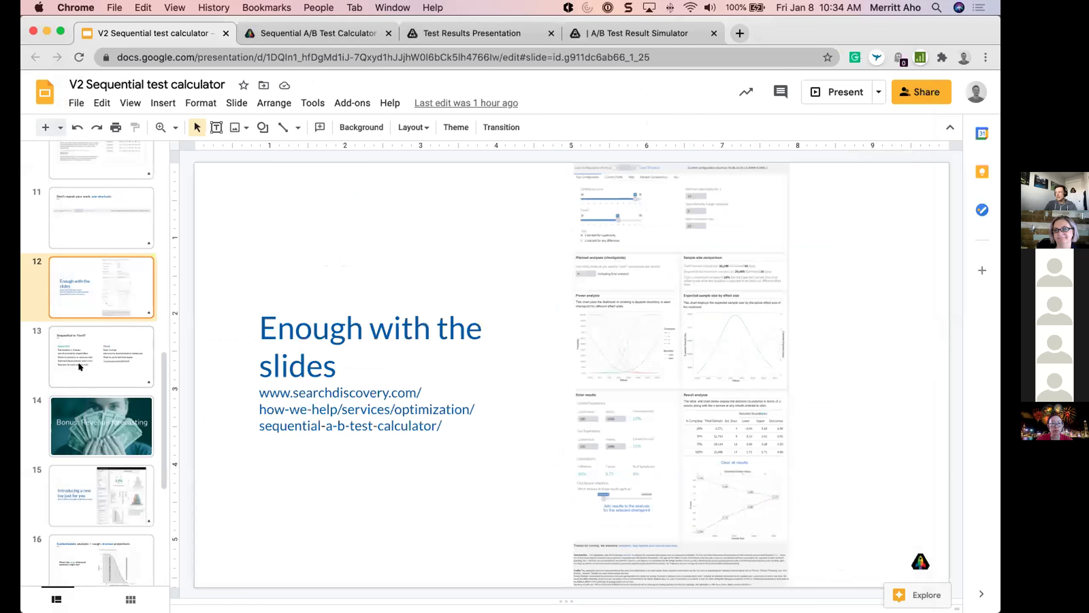
left_click(78, 366)
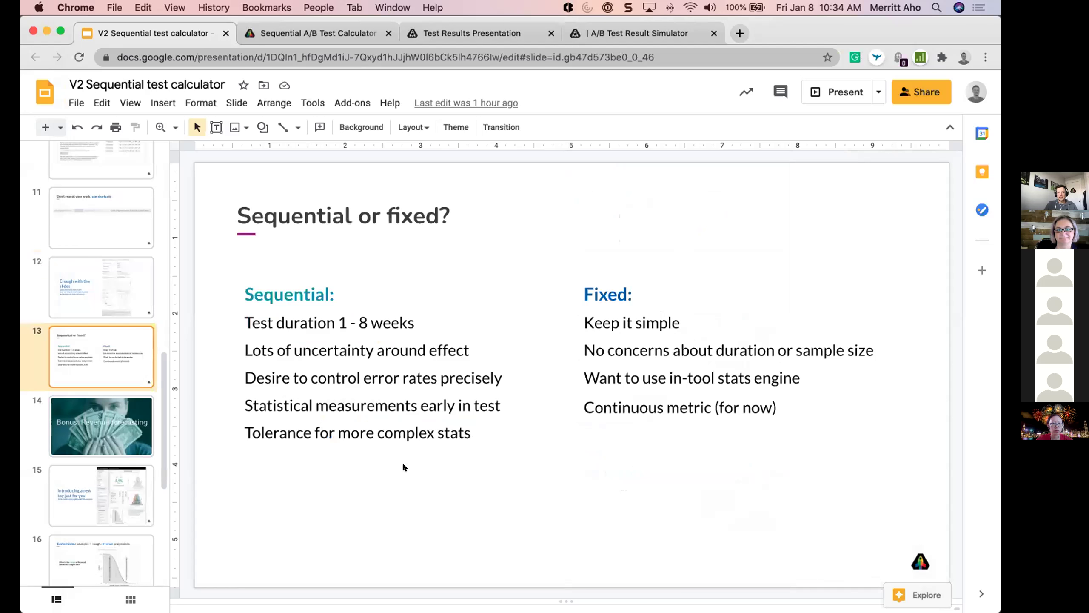
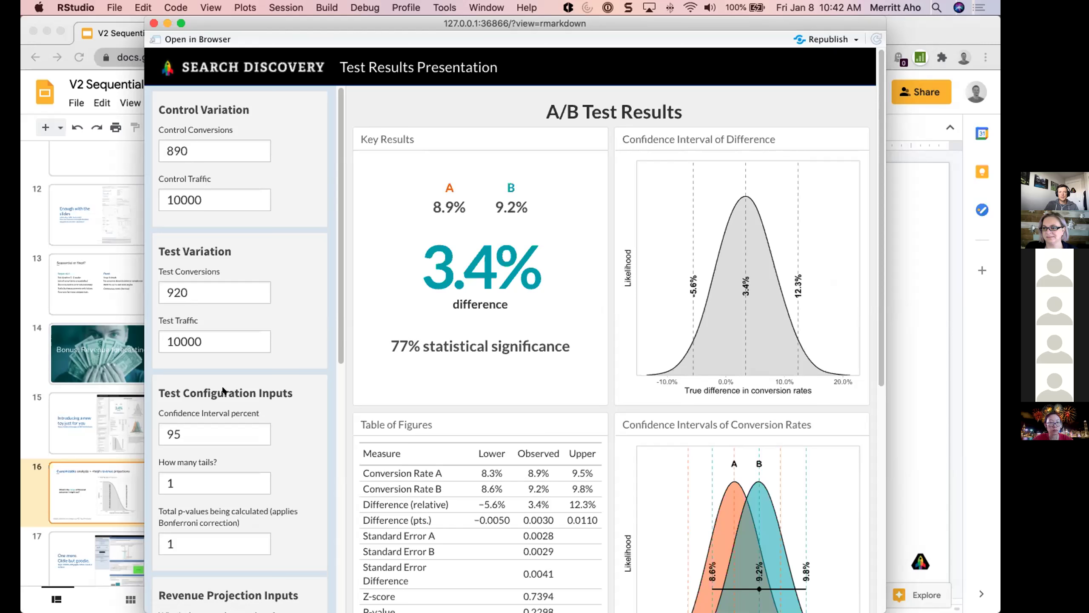
Step: Examine the test configuration, revenue projection and report customization inputs of the Test Results Presentation
scroll(225, 391, "down", 2)
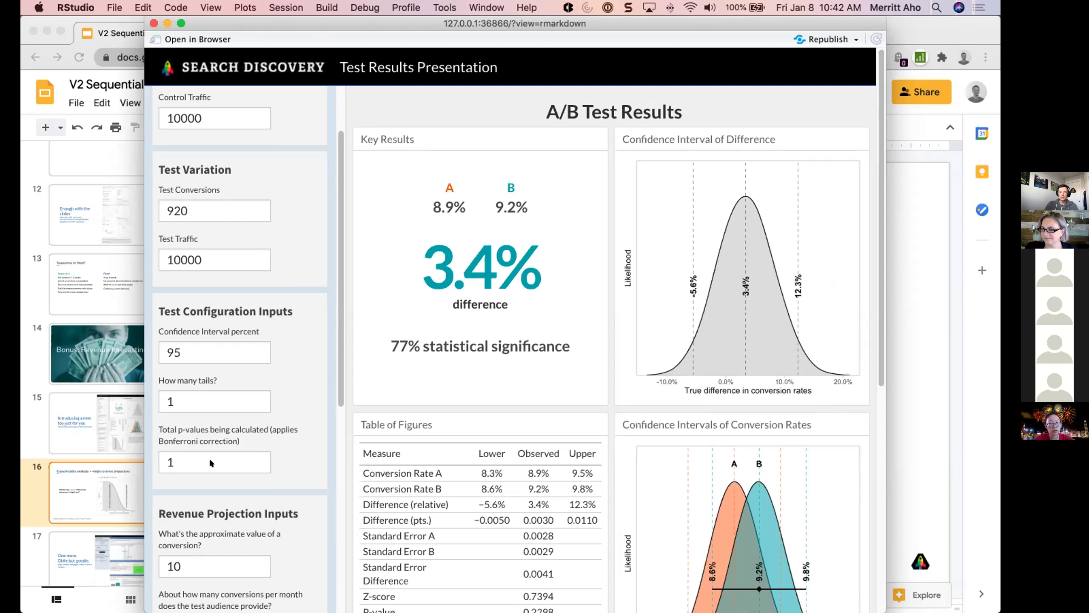
scroll(206, 466, "down", 5)
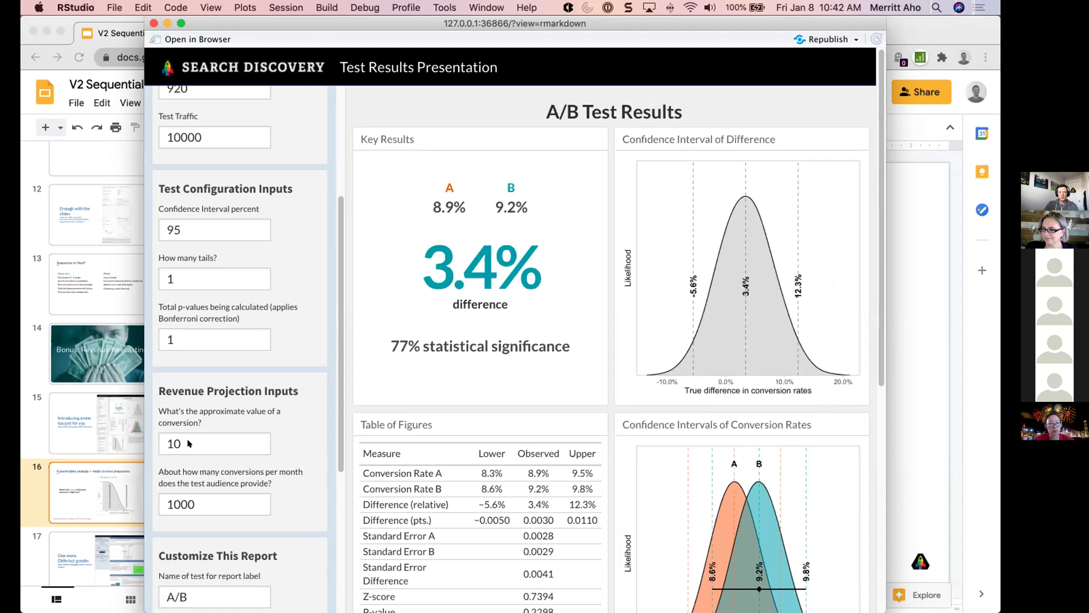
left_click_drag(185, 438, 155, 441)
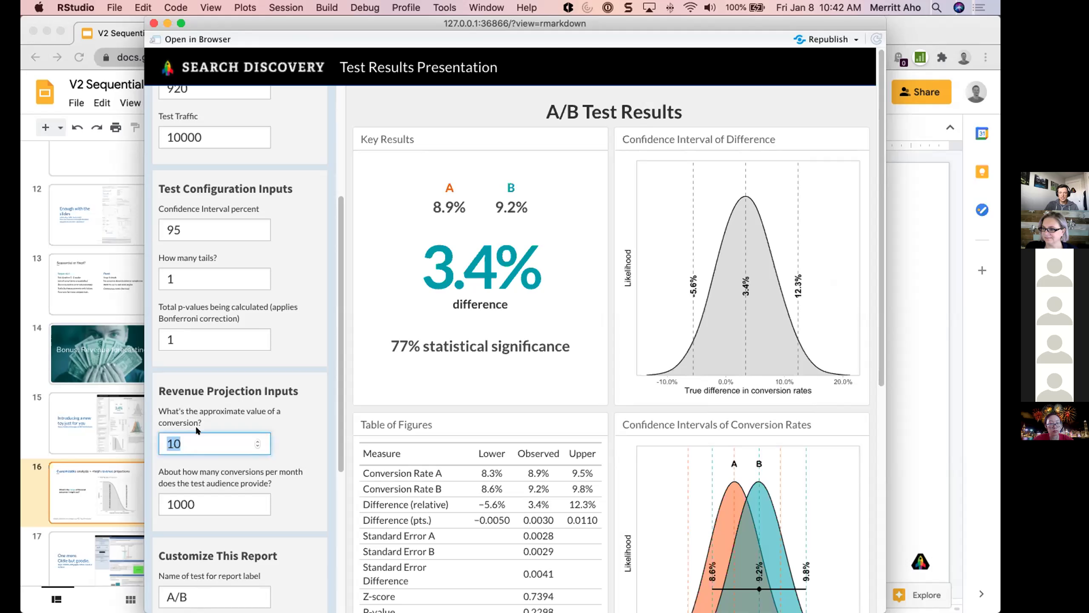
scroll(240, 410, "down", 3)
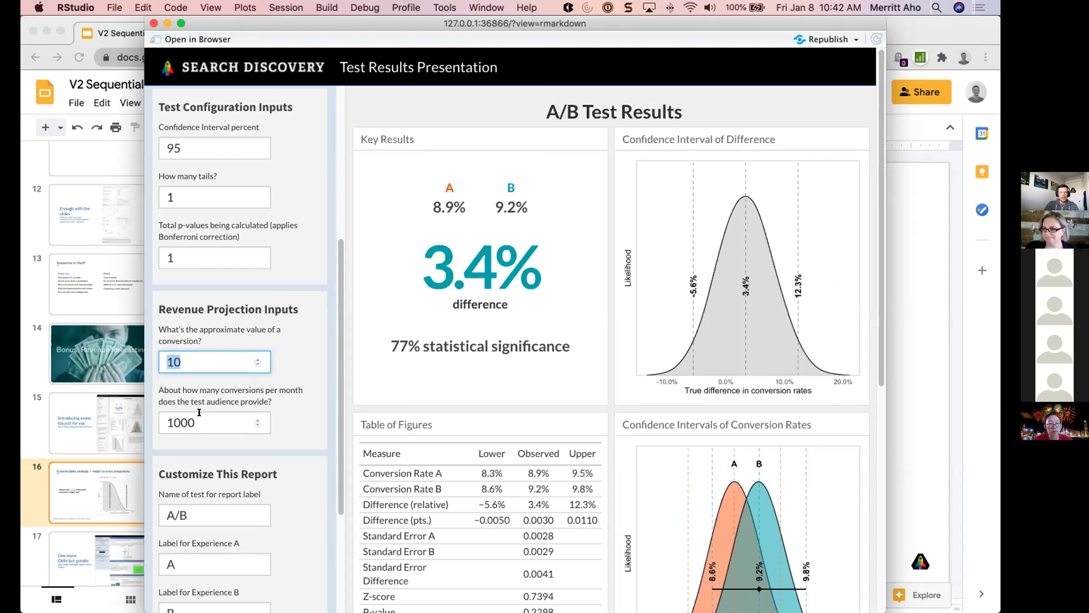
left_click_drag(196, 423, 157, 419)
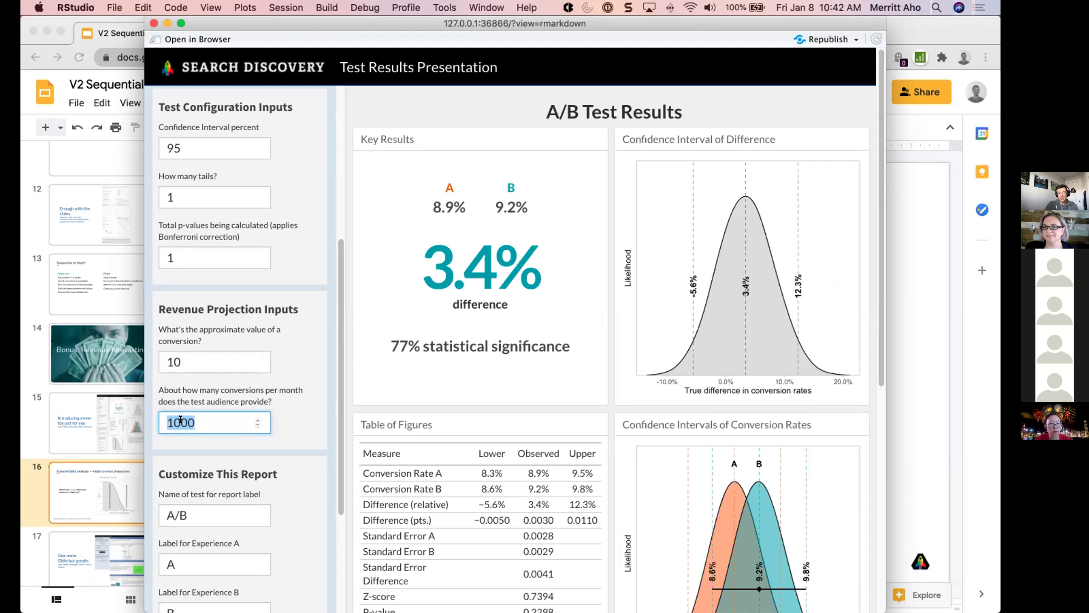
double_click(201, 413)
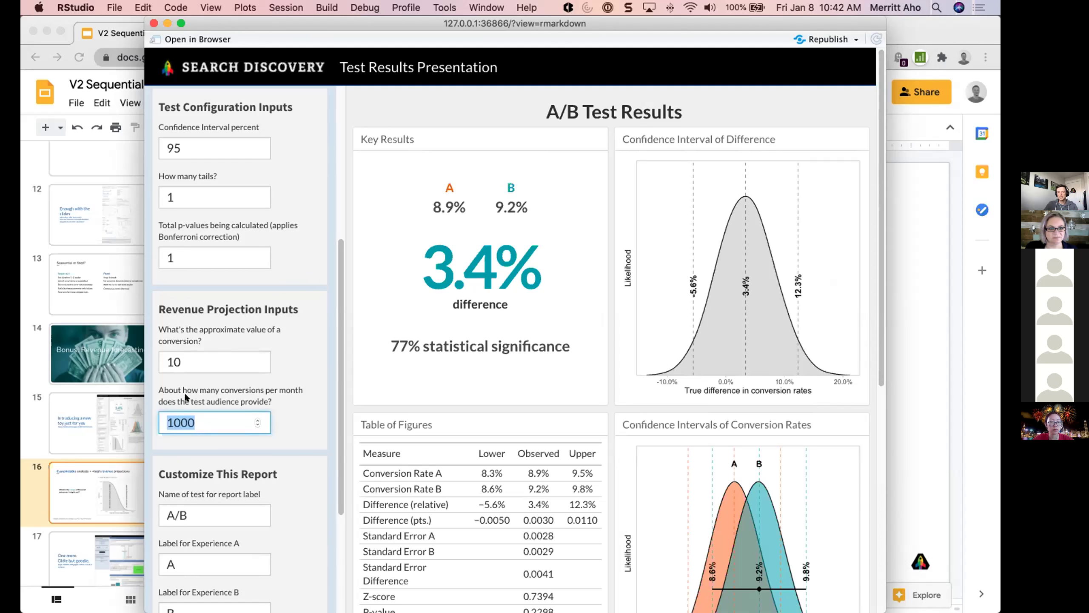
scroll(250, 429, "down", 5)
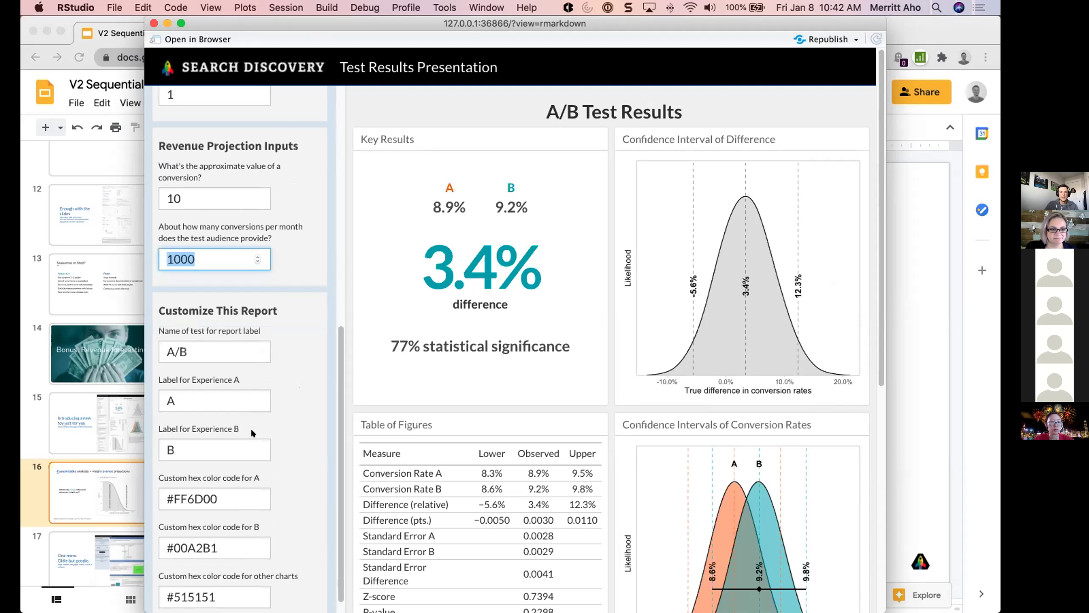
Step: Set the name of the test for the report label to "My great idea"
left_click(200, 331)
key("super+a")
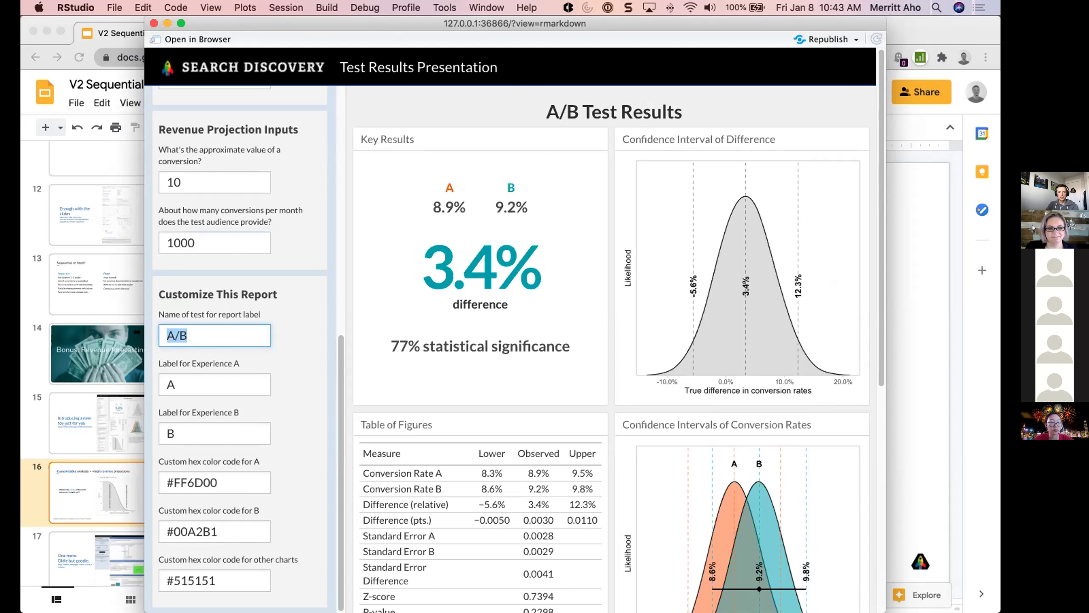
type("My great idea")
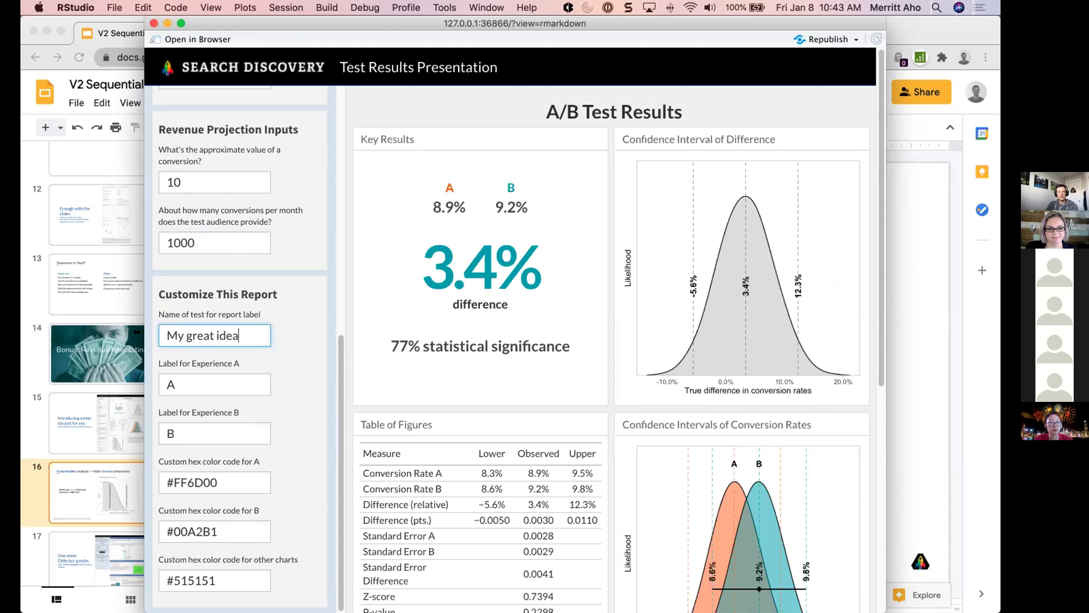
Step: Label Experience A as "Control" and Experience B as "Test"
key("Tab")
type("Control")
key("Tab")
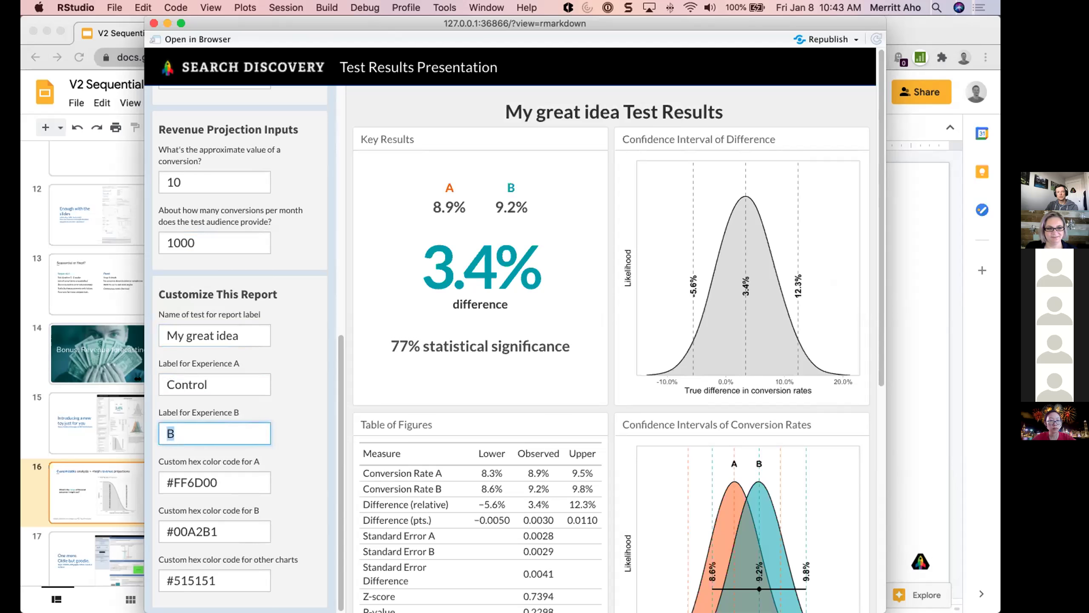
type("Test")
Step: Change the label for Experience A to "Your idea" and the label for Experience B to "My idea"
key("shift+Tab")
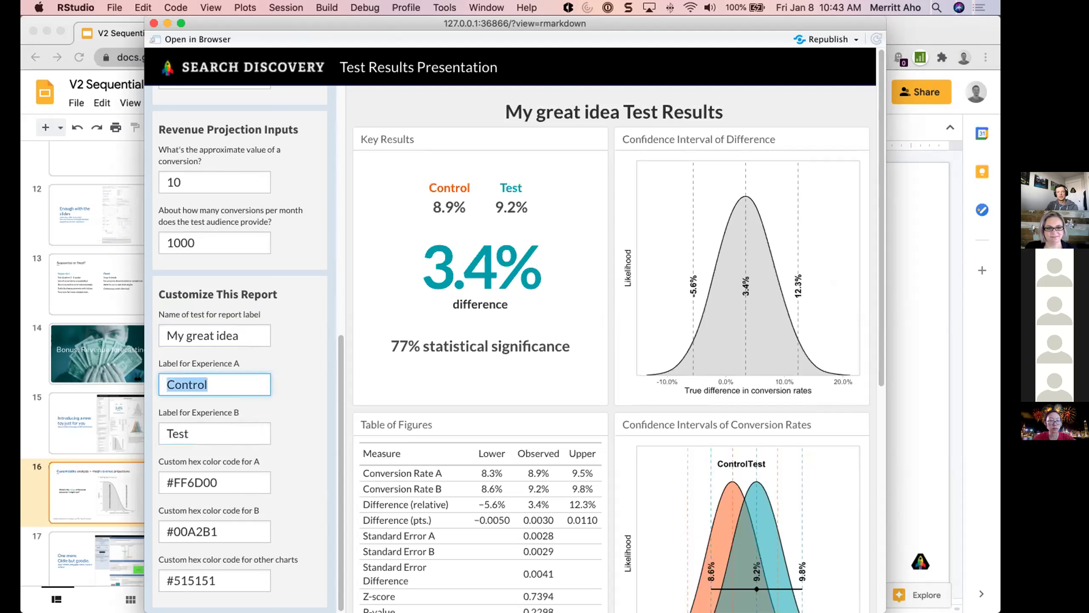
type("Your idea")
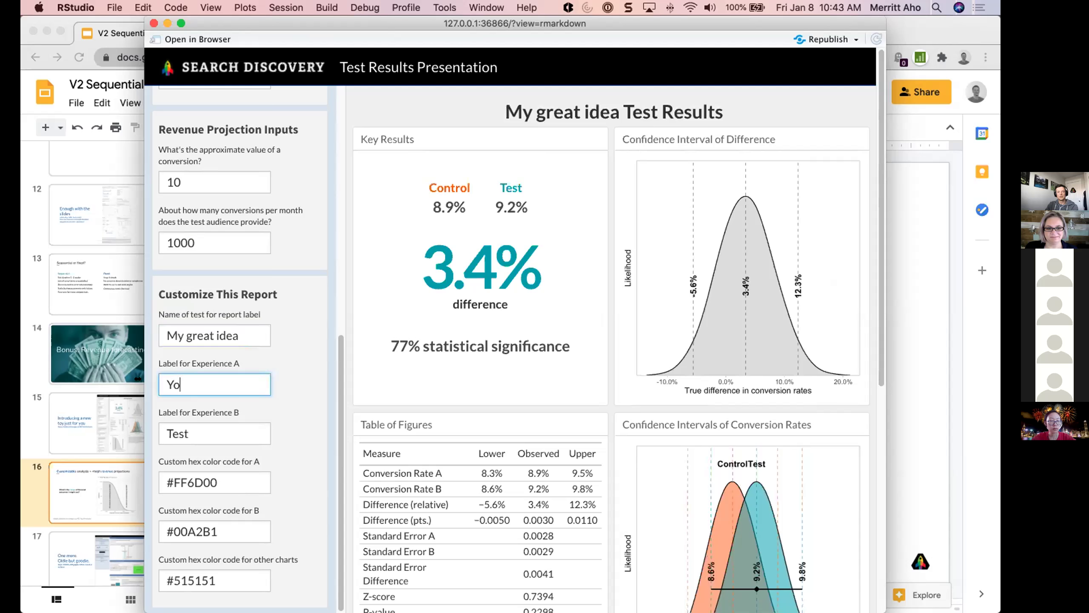
key("Tab")
type("My idea")
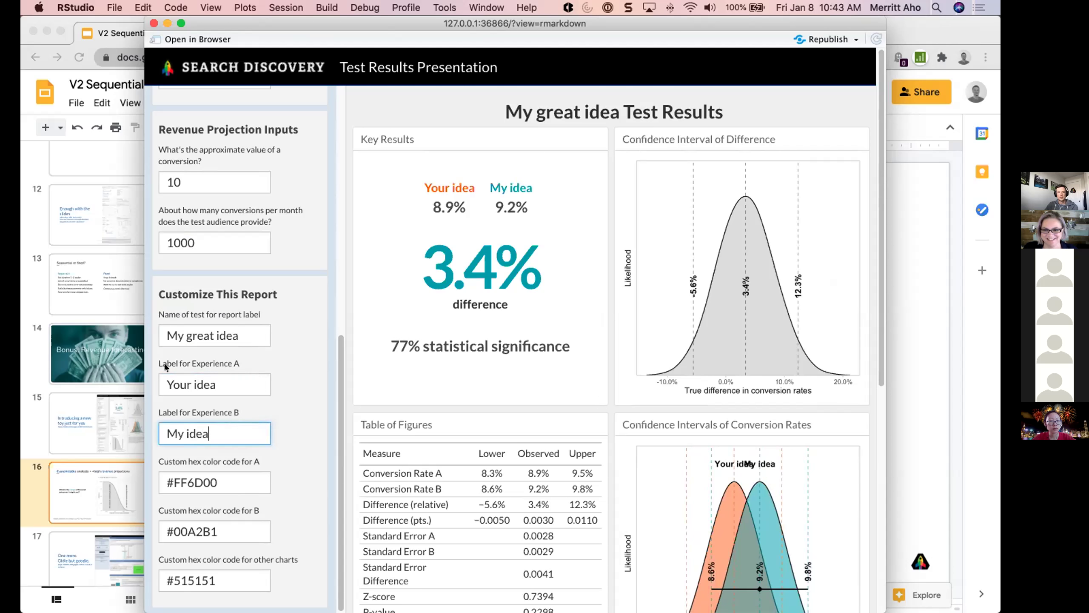
Step: Examine the key results, the table of figures and both confidence interval charts of the report
scroll(231, 474, "down", 2)
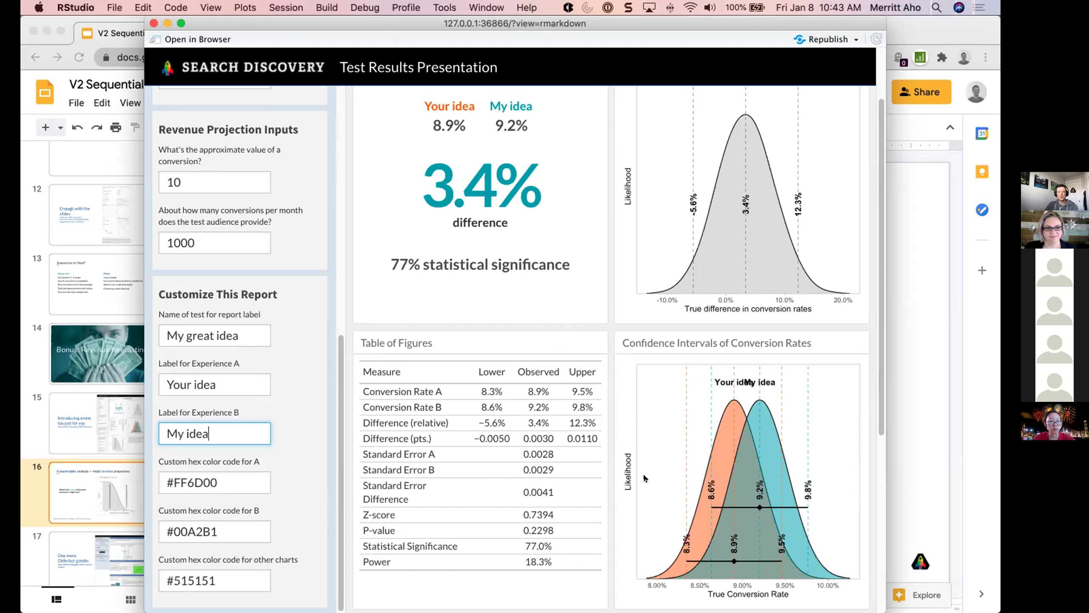
scroll(643, 472, "down", 3)
scroll(639, 455, "up", 2)
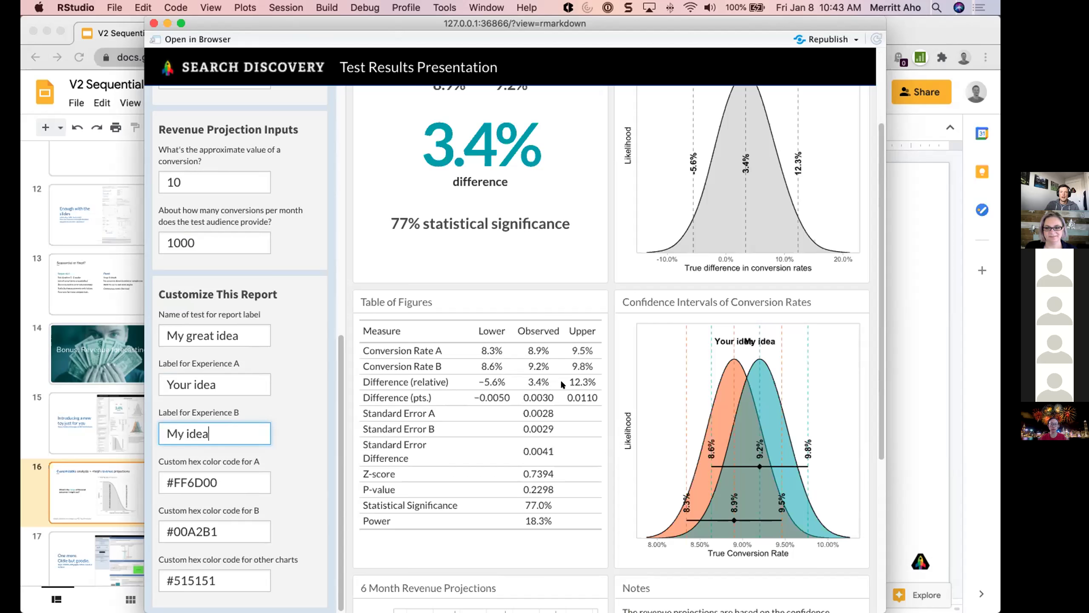
scroll(560, 379, "up", 3)
scroll(504, 406, "down", 2)
scroll(504, 405, "down", 2)
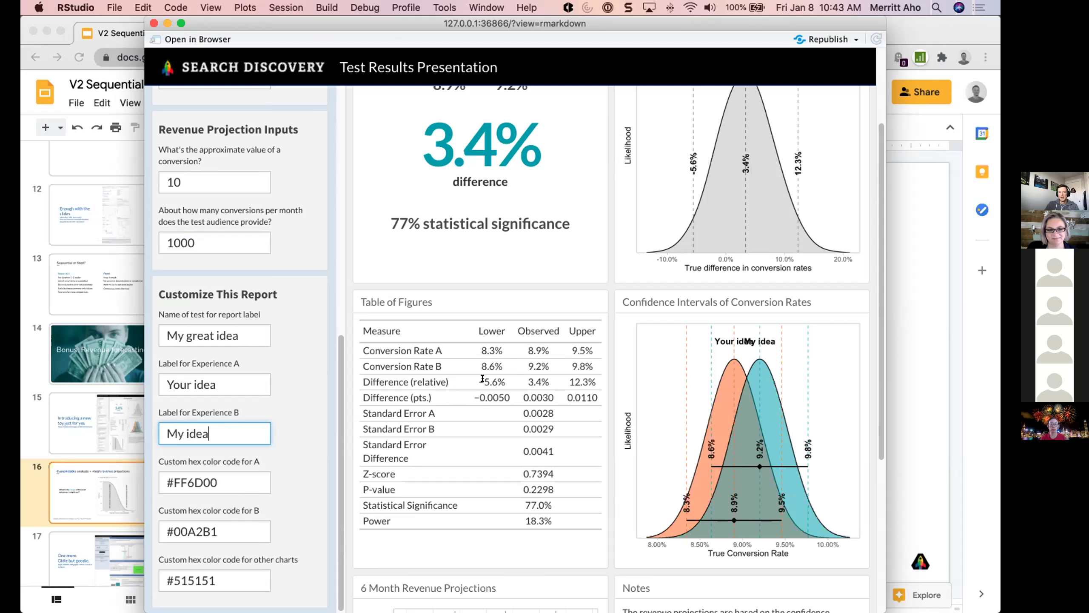
scroll(482, 378, "up", 2)
scroll(548, 330, "up", 1)
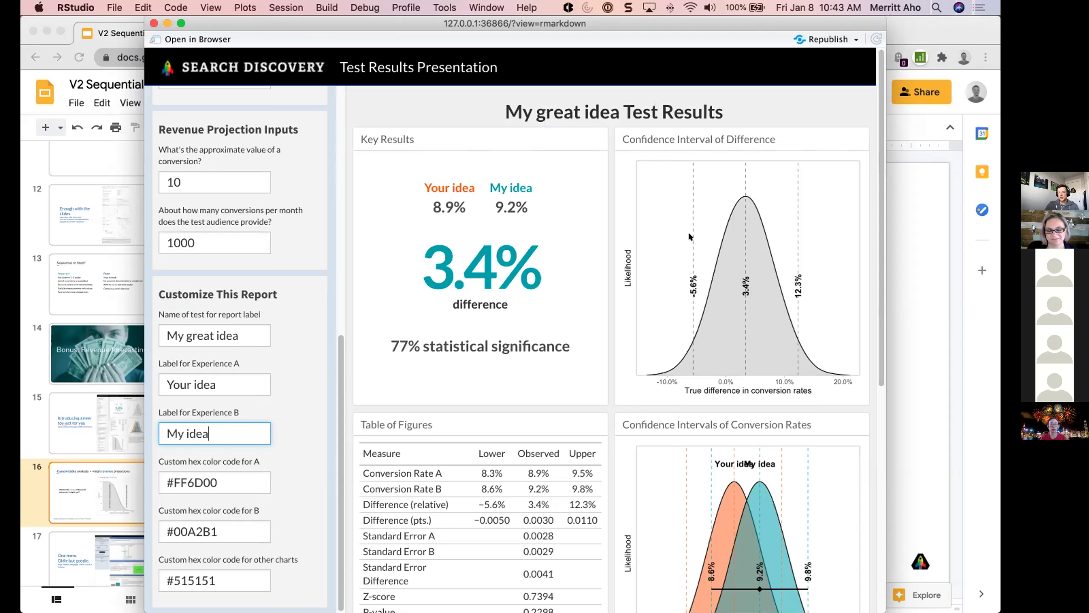
scroll(180, 247, "up", 6)
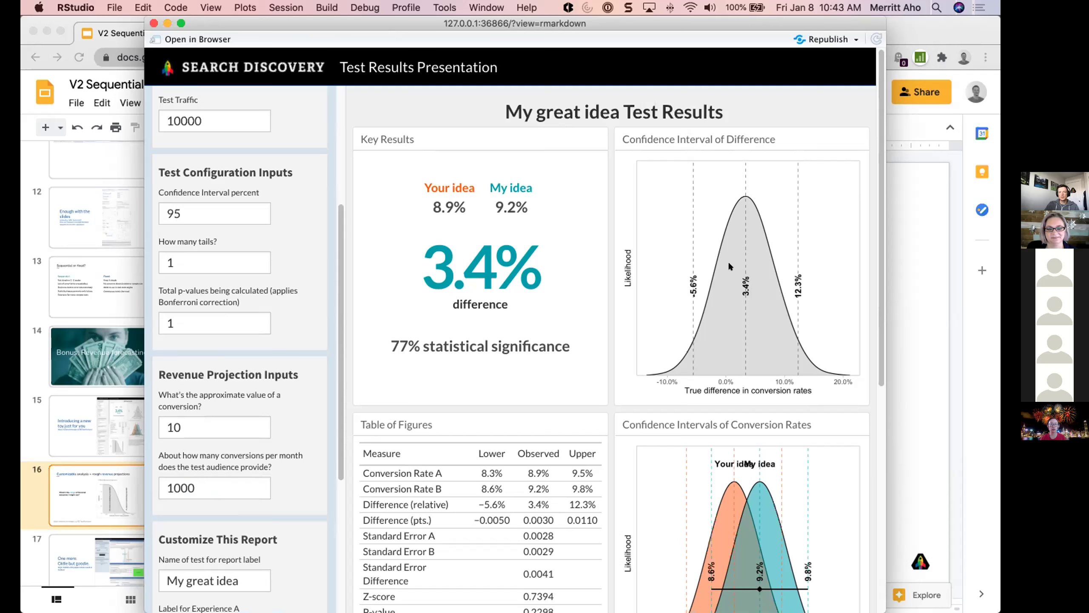
scroll(745, 410, "down", 4)
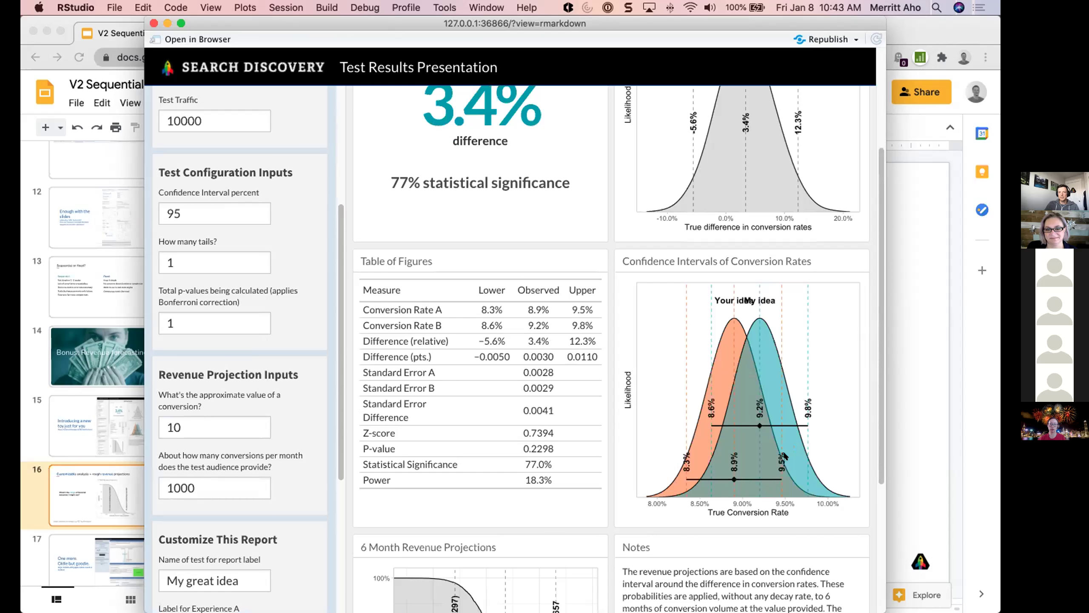
Step: Set the test variation's conversions to 990
scroll(175, 246, "up", 3)
double_click(169, 194)
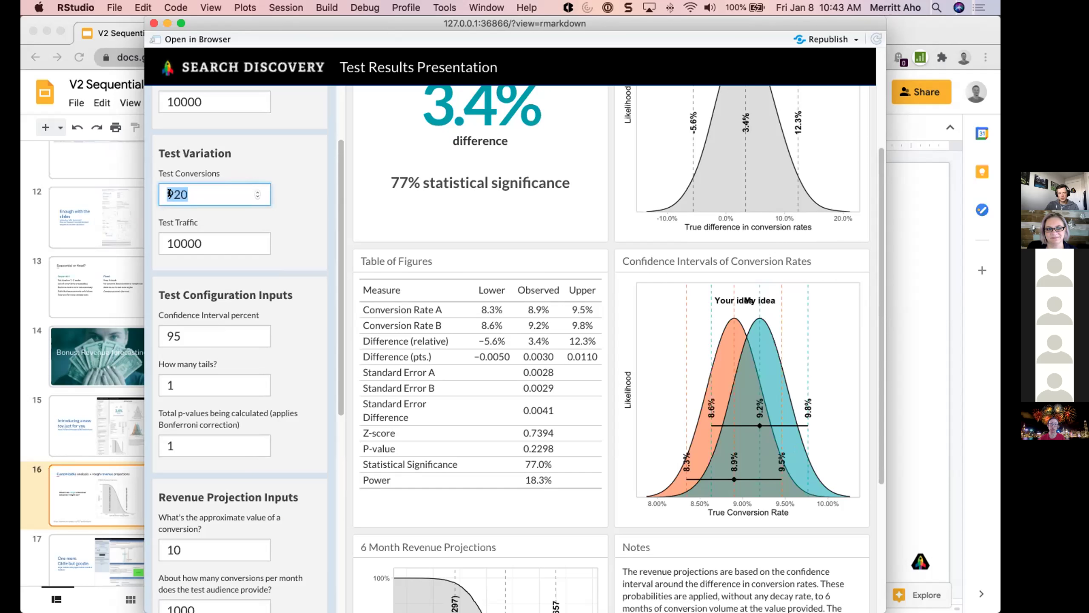
type("990")
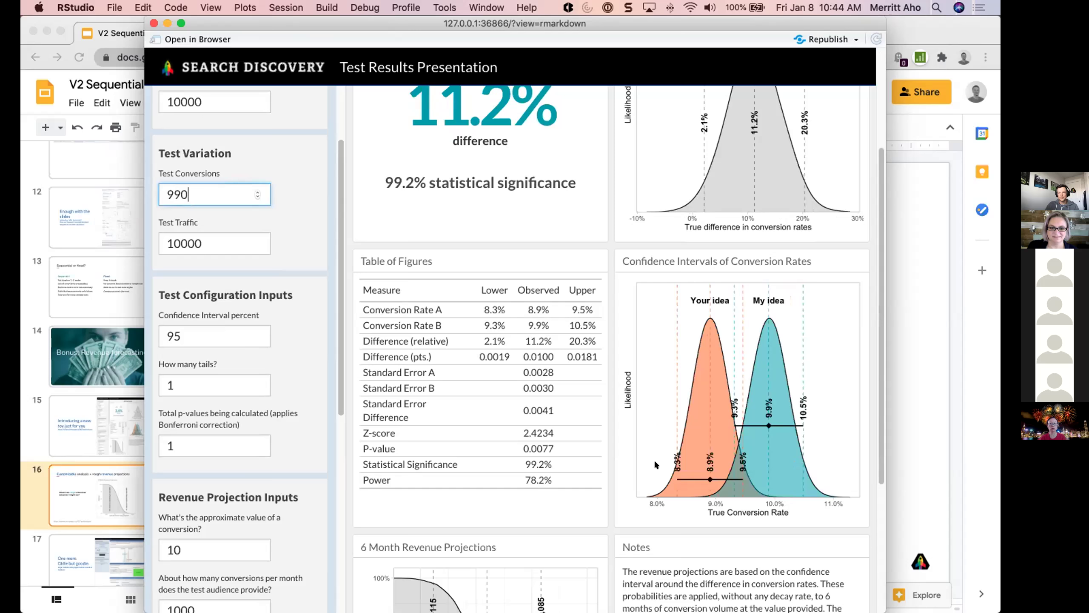
Step: Set the revenue projection inputs to 10000 conversions per month and a conversion value of 100
scroll(589, 457, "down", 5)
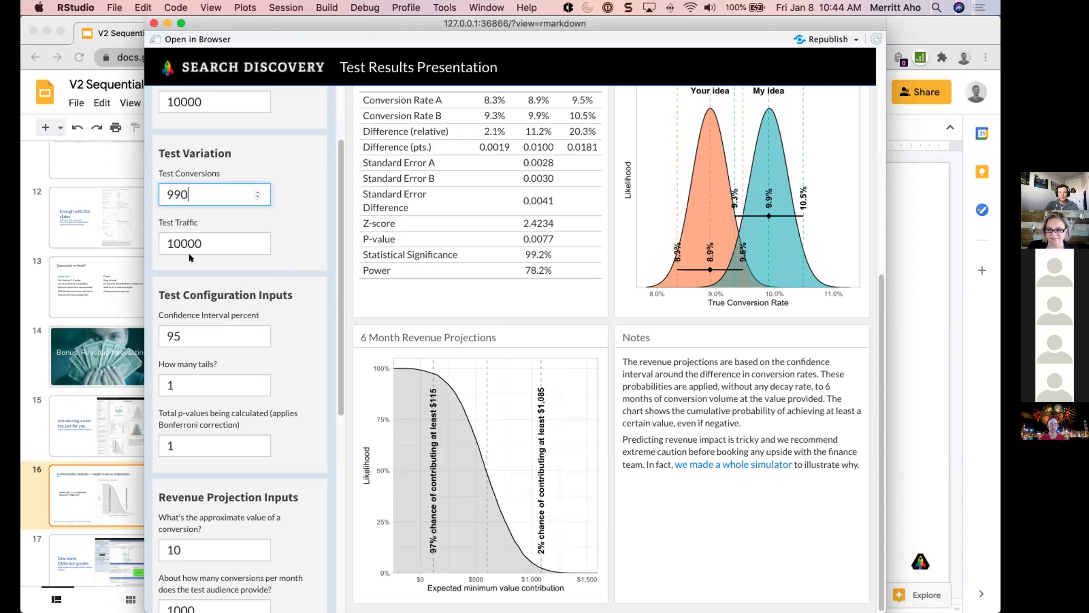
scroll(199, 479, "down", 3)
left_click(187, 427)
left_click(196, 485)
type("0")
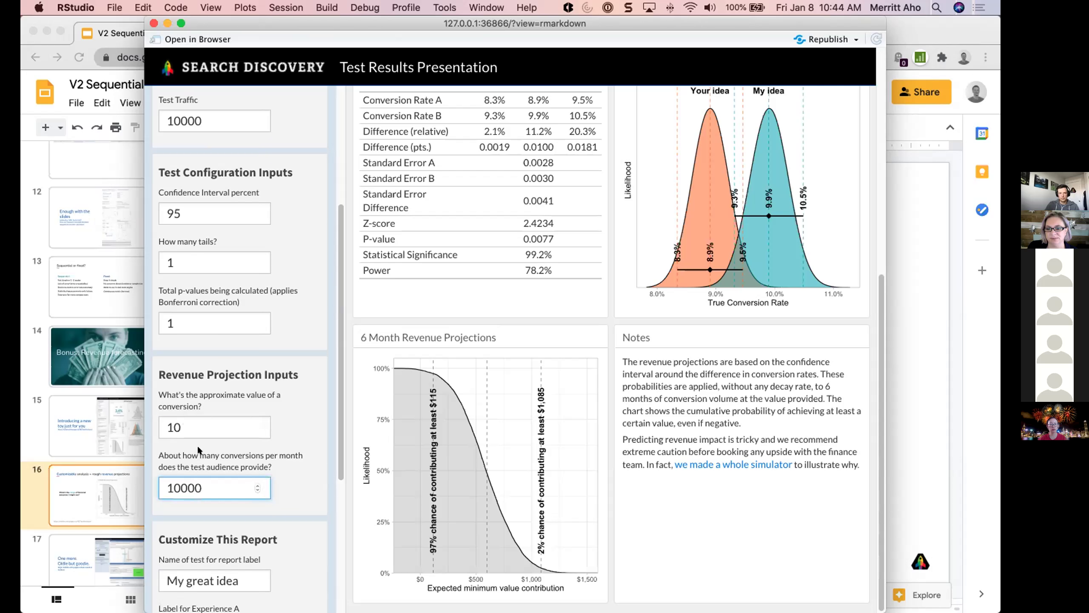
left_click(195, 421)
type("0")
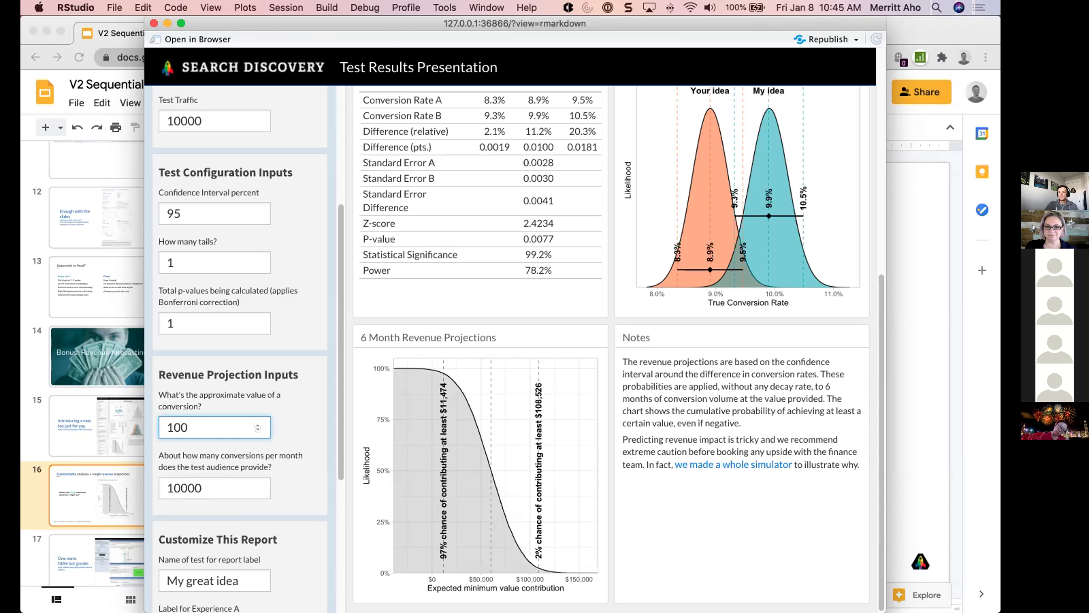
Step: Switch to the Google Slides deck and show slide 17, "One more. Oldie but goodie."
key("super+Tab")
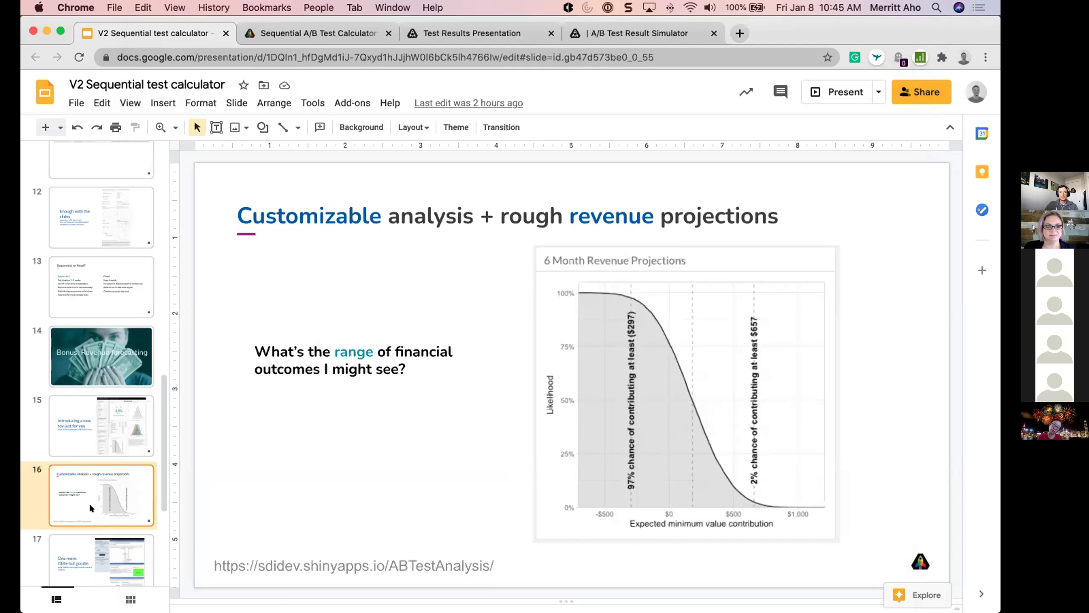
scroll(89, 502, "down", 1)
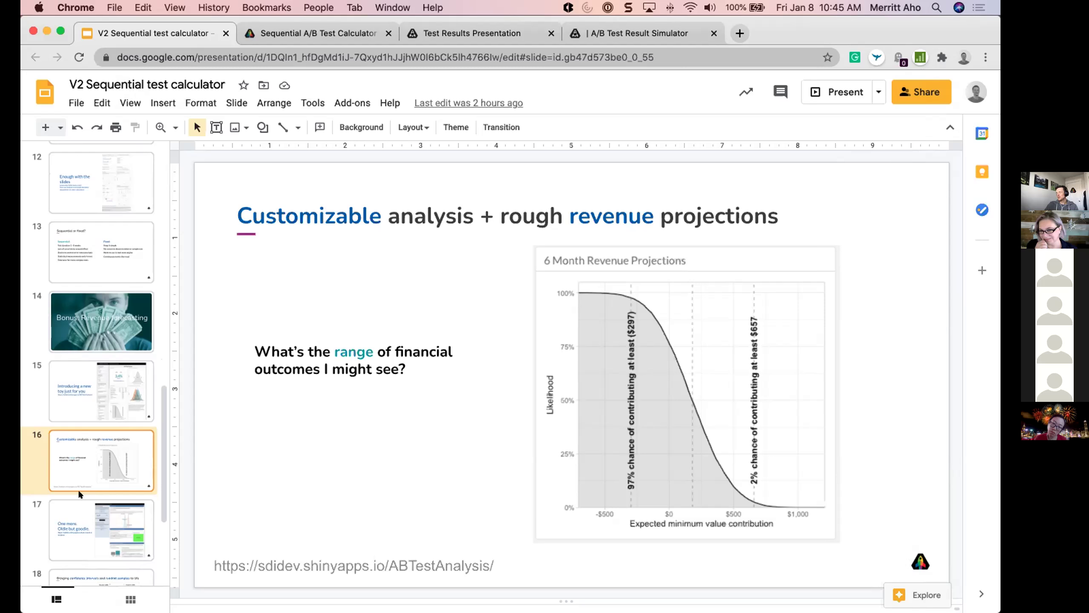
scroll(77, 482, "down", 2)
scroll(79, 464, "down", 3)
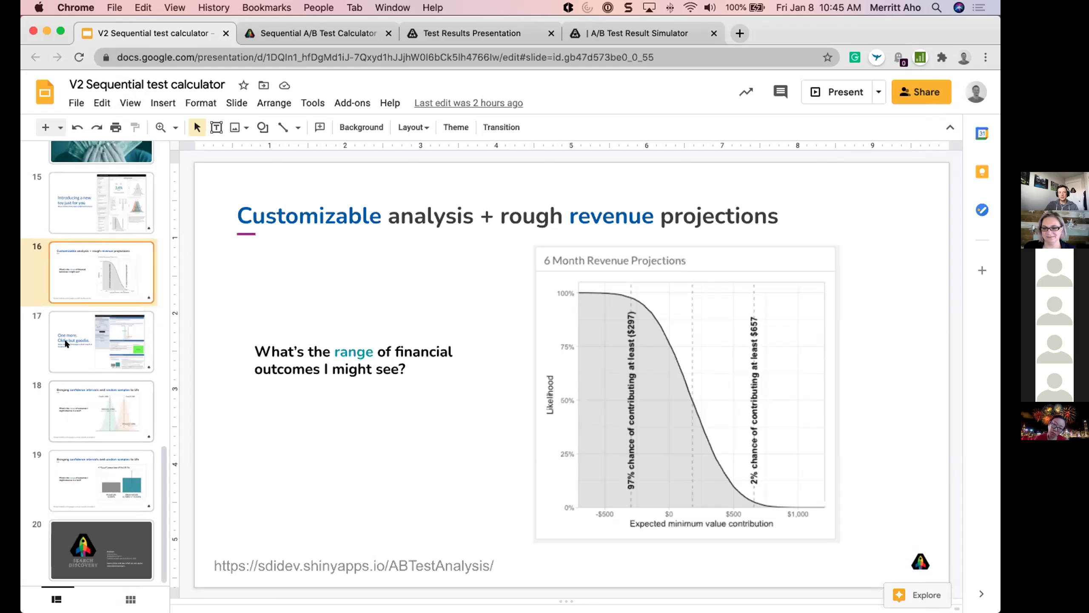
left_click(87, 350)
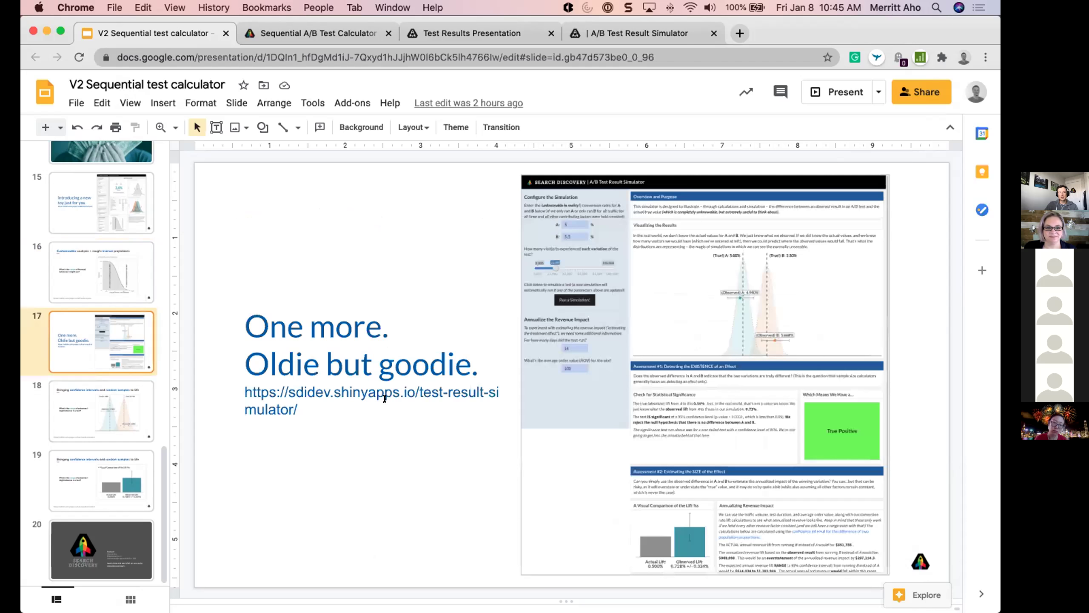